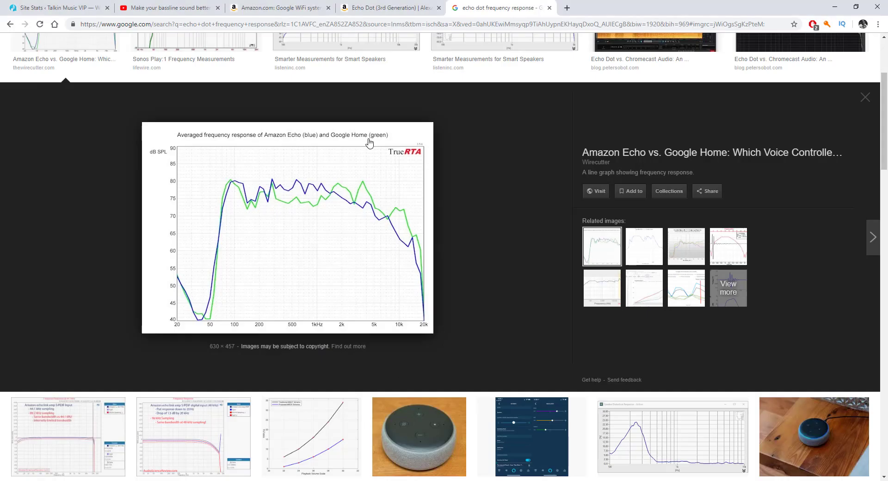
Step: Compare the Google WiFi and Echo Dot product pages with the Amazon Echo and Google Home frequency response graph
click(279, 7)
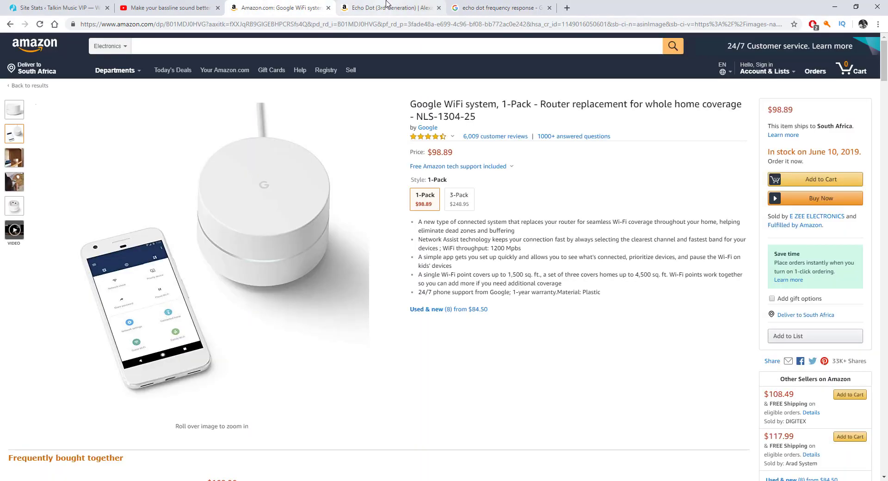
click(377, 7)
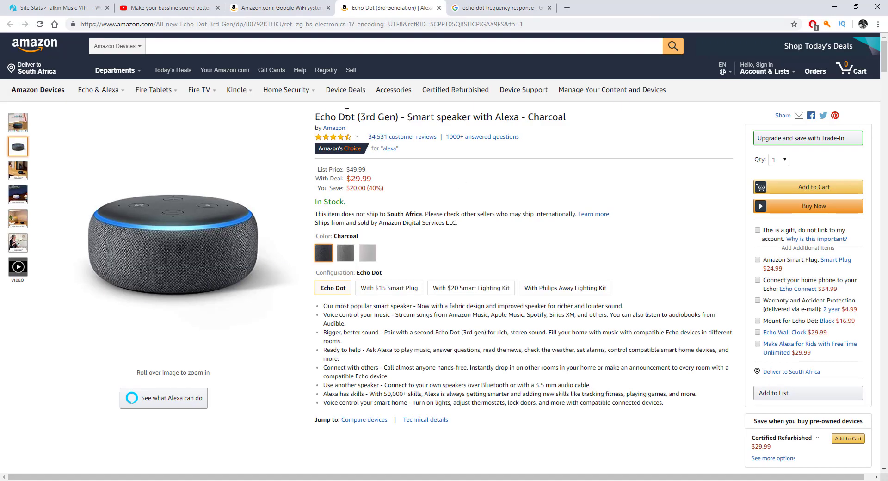
drag(316, 116, 448, 139)
click(456, 184)
click(286, 5)
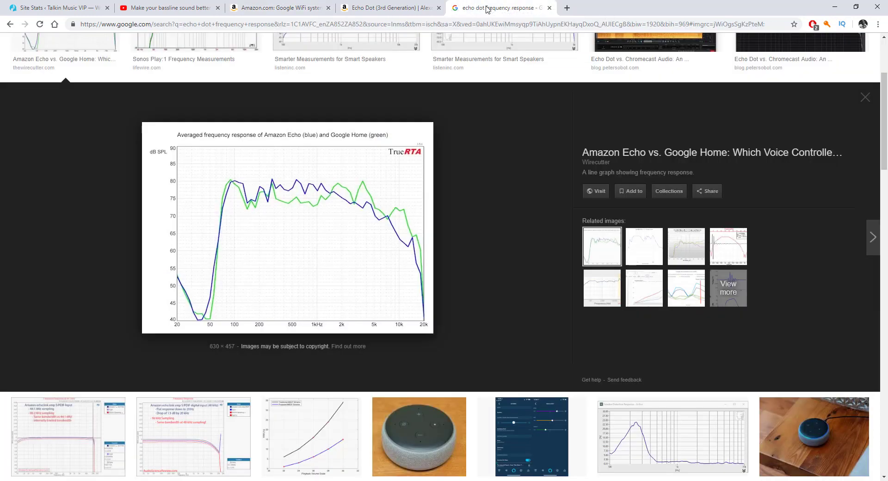
click(489, 7)
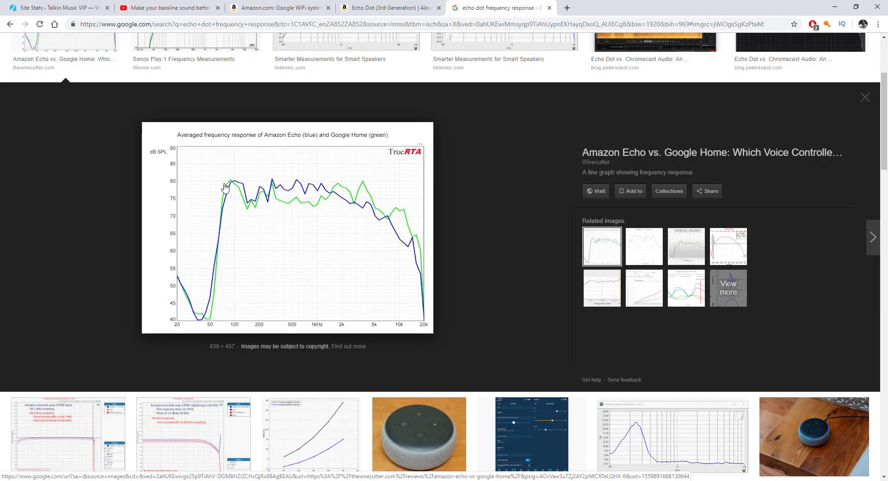
drag(224, 187, 472, 317)
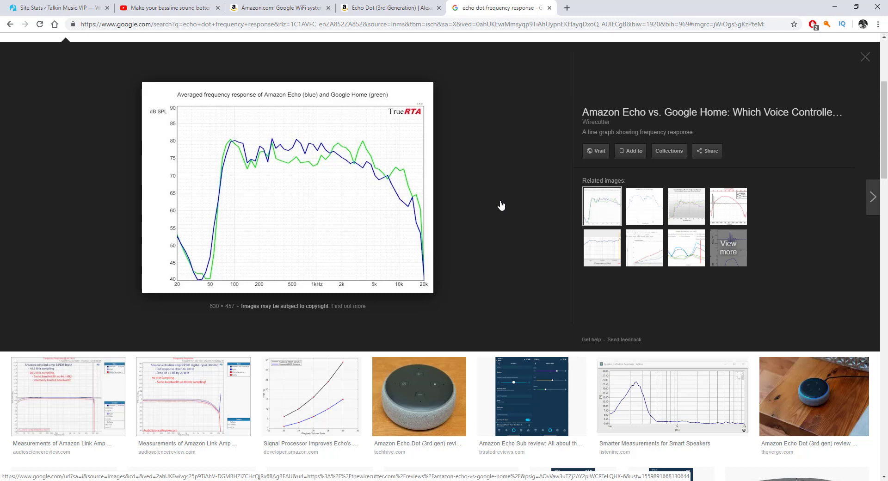
click(388, 8)
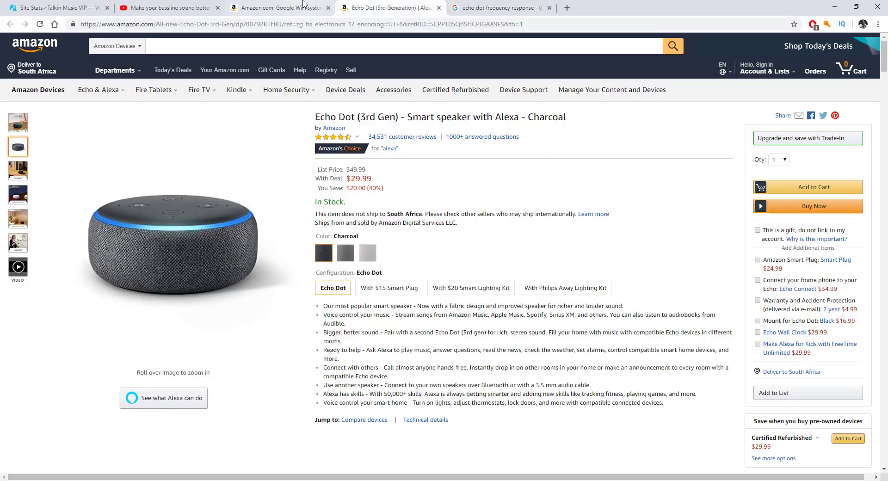
click(327, 4)
click(389, 8)
click(499, 7)
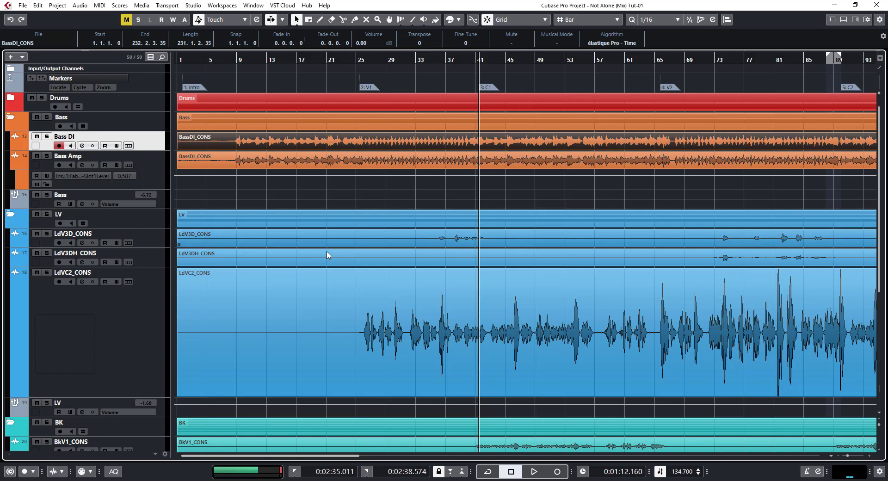
Step: In the Cubase project, select the Bass Amp track and its BassDI_CONS audio event
click(337, 162)
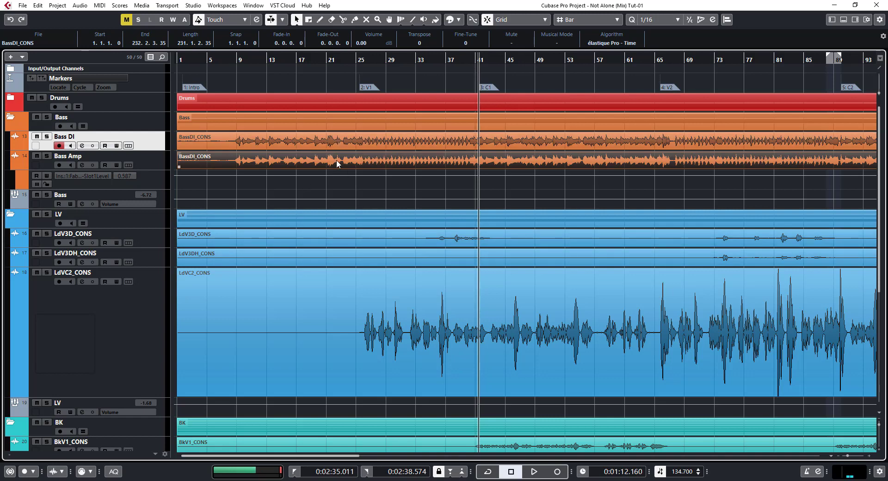
click(146, 163)
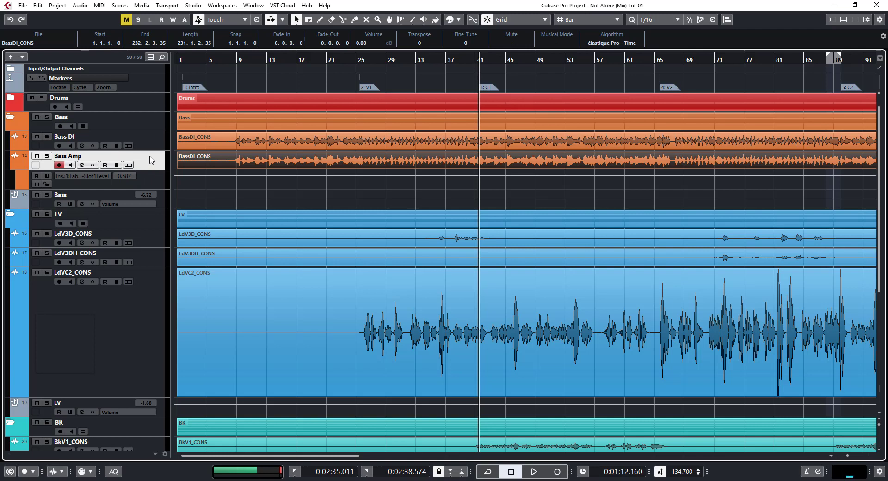
click(153, 147)
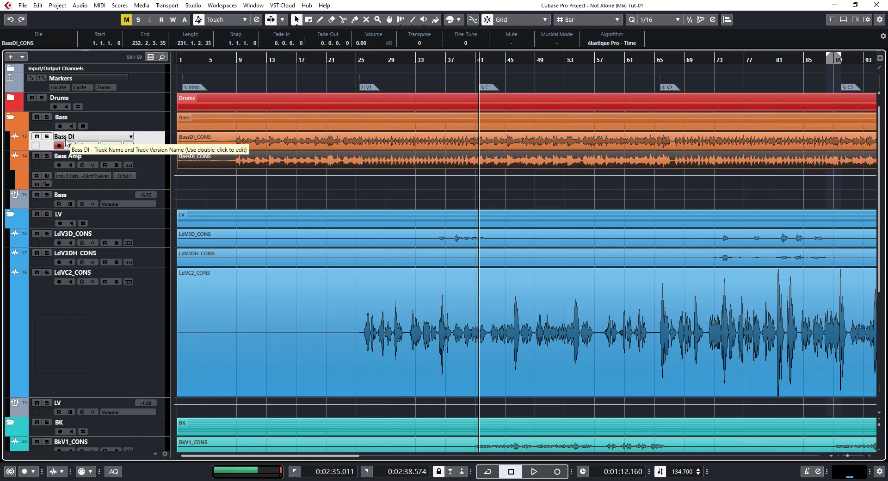
click(156, 161)
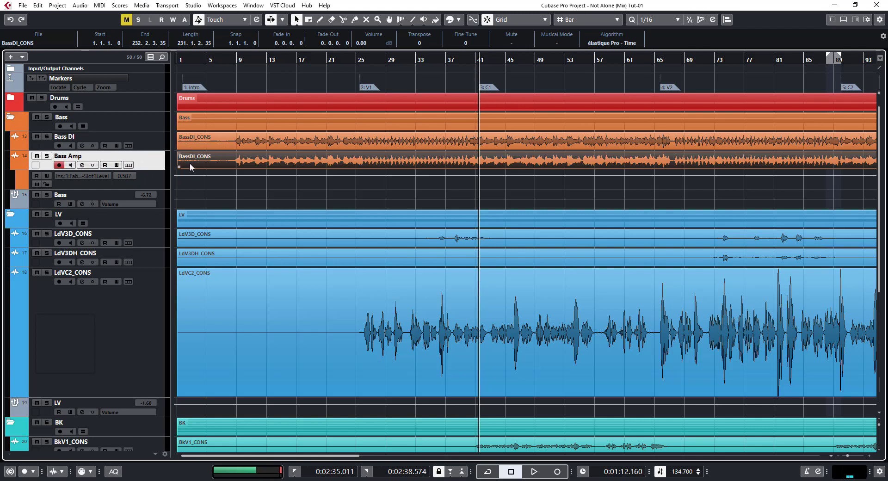
Step: In the MixConsole, open the Bass Amp channel's FabFilter Saturn insert and solo the channel
key(F3)
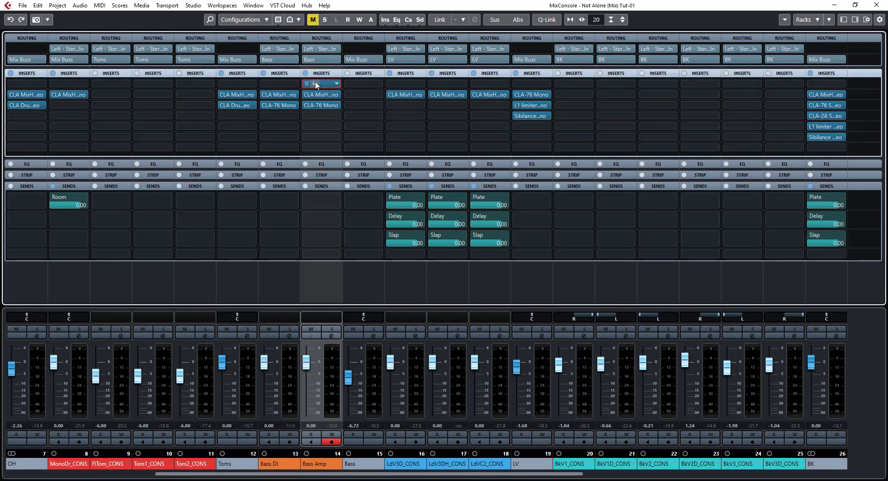
double_click(316, 83)
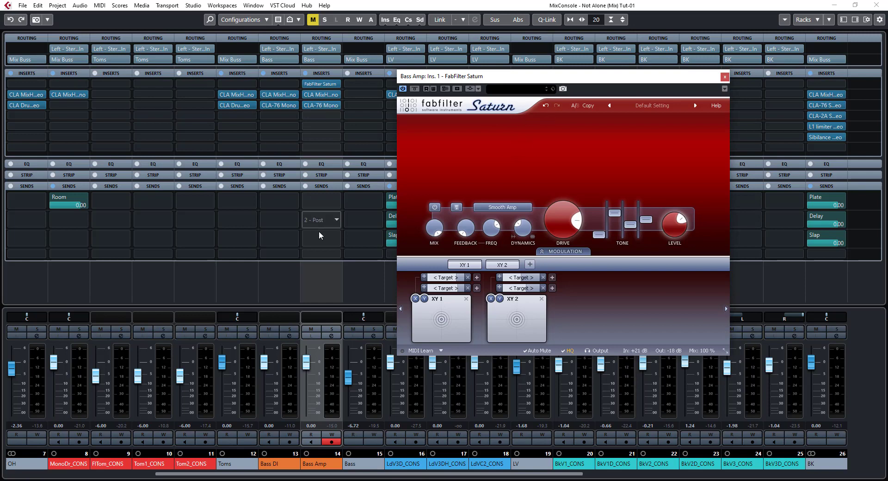
click(331, 332)
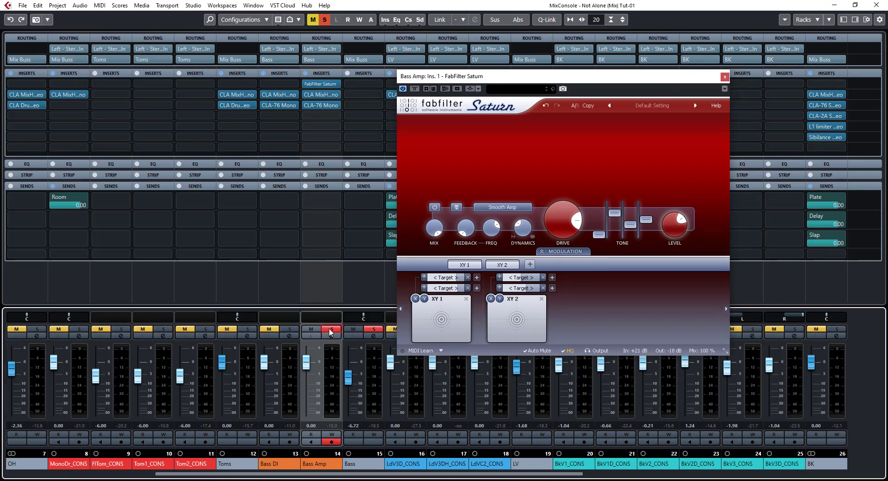
Step: Toggle the bypass of FabFilter Saturn on the Bass Amp channel to compare the sound with and without it
click(415, 90)
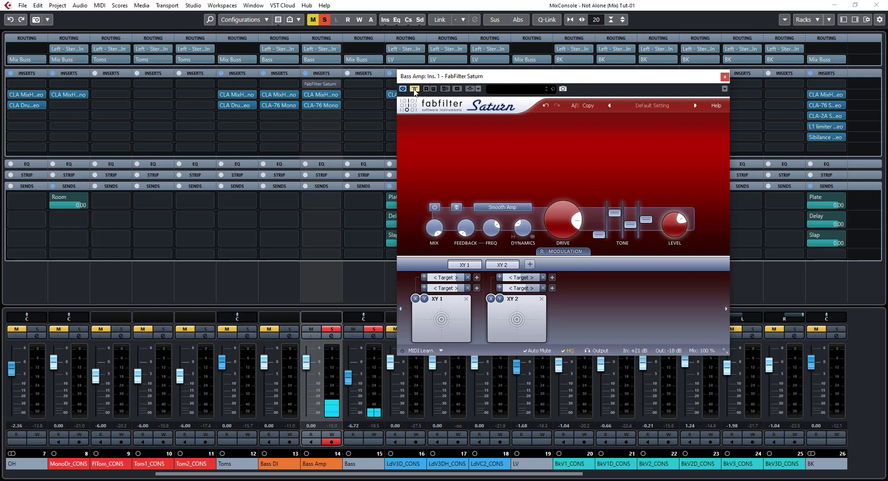
click(415, 90)
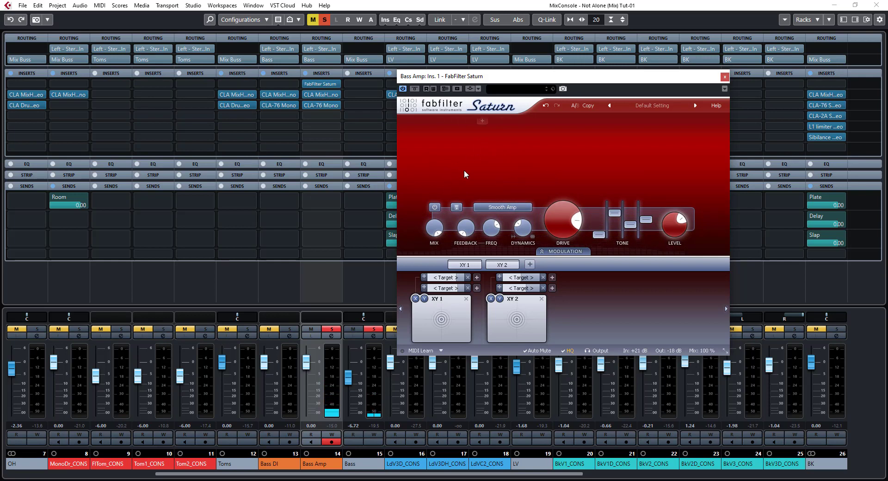
click(307, 84)
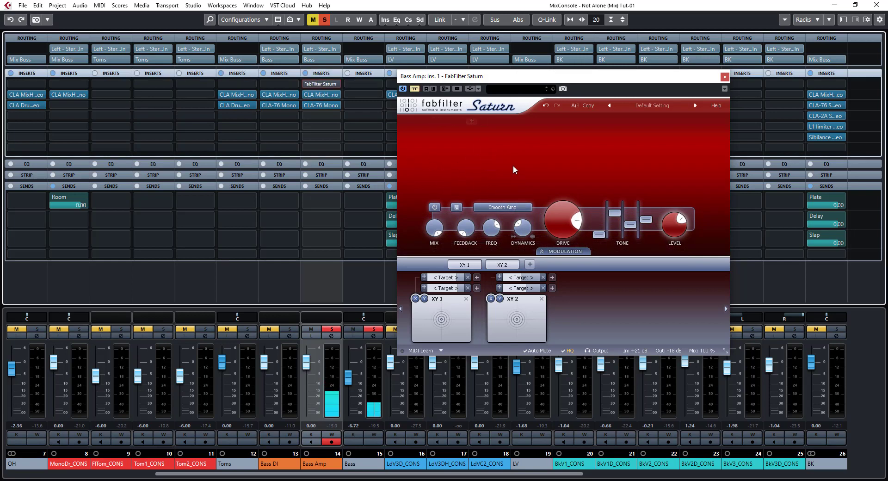
Step: Add a second FabFilter Saturn from the Distortion category to the Bass Amp's fourth insert slot and turn down its drive
click(323, 114)
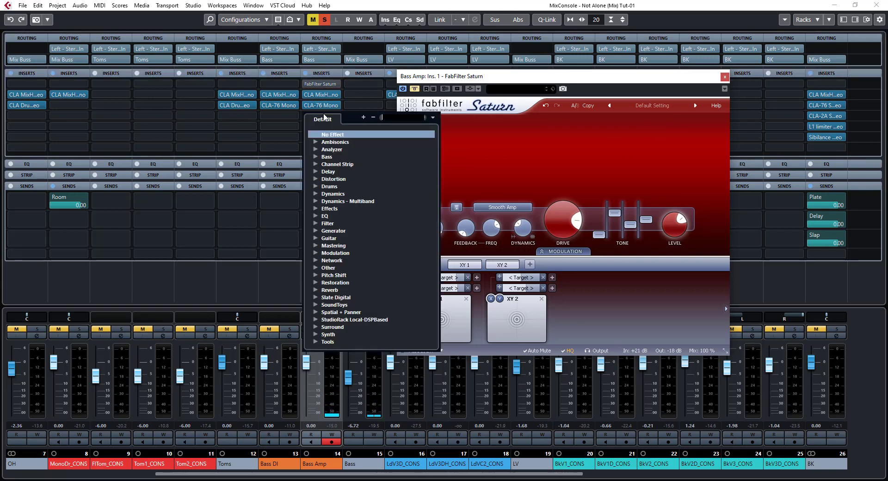
click(315, 179)
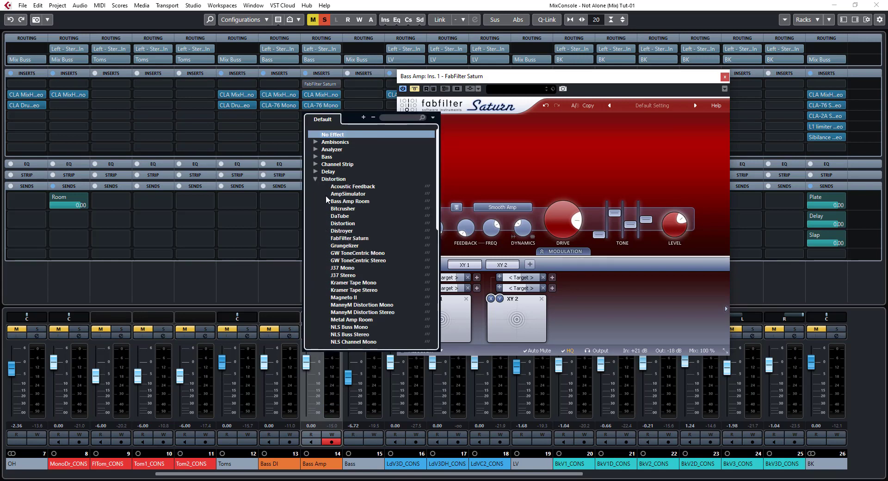
click(350, 238)
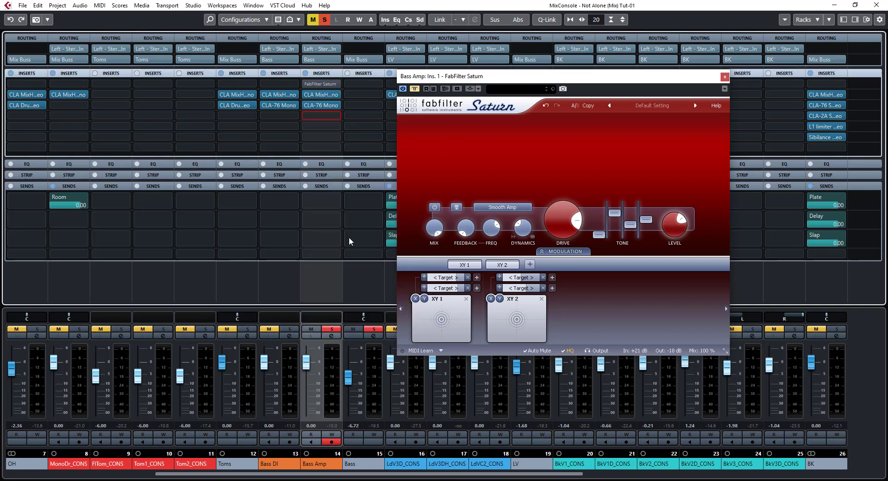
drag(417, 105, 353, 143)
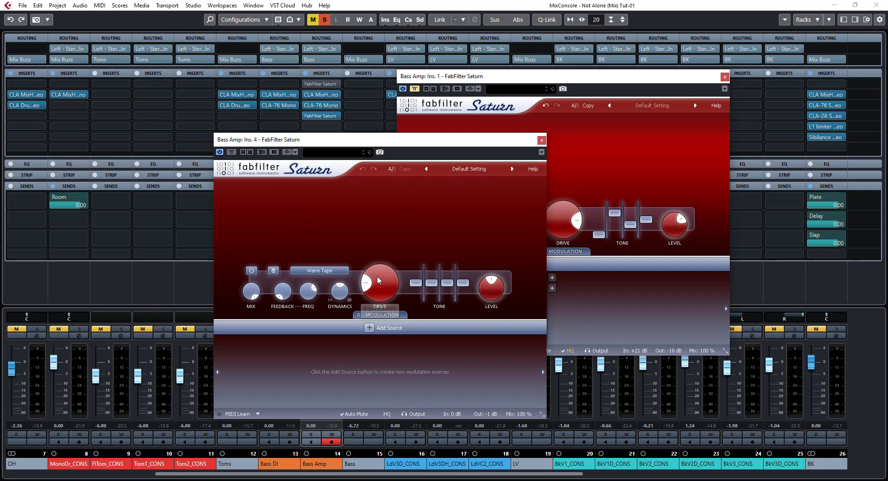
drag(377, 276, 397, 376)
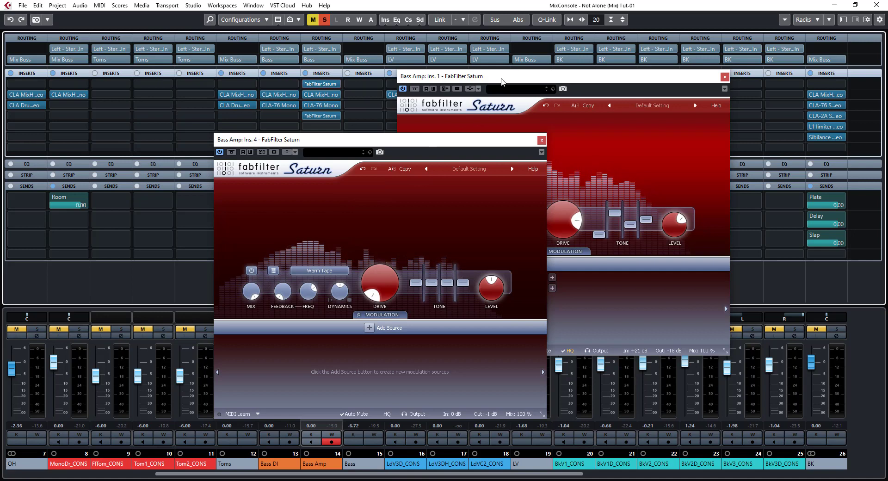
Step: Bring the first Saturn window forward and check the Echo frequency response graph in the browser before returning to Cubase
click(501, 102)
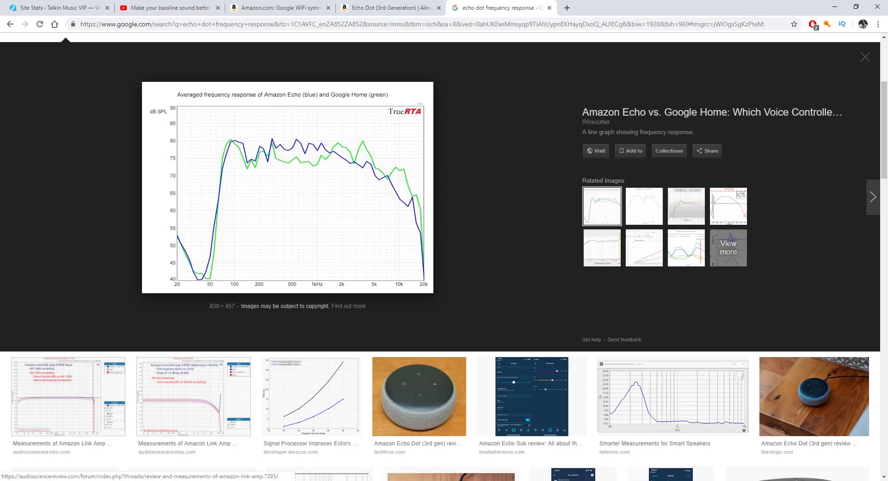
click(261, 480)
click(321, 421)
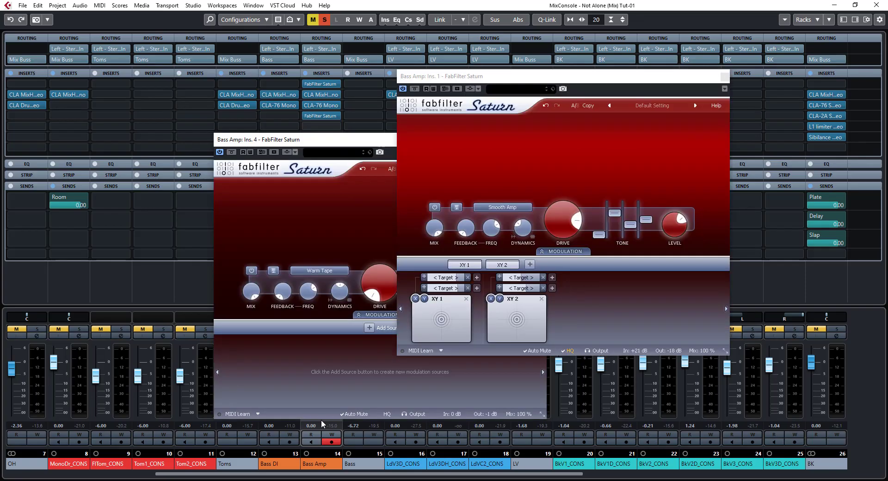
Step: Close the second Saturn's window and remove that plug-in from the Bass Amp's fourth insert slot, discarding its changes
click(349, 150)
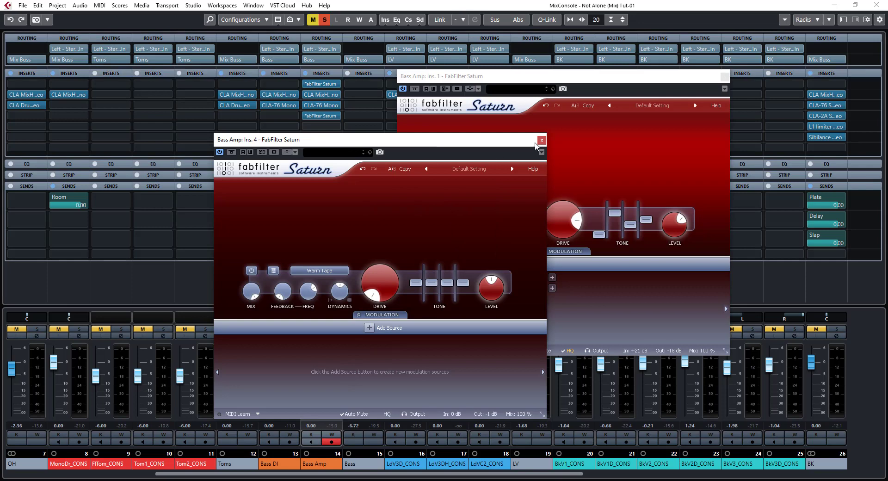
click(542, 141)
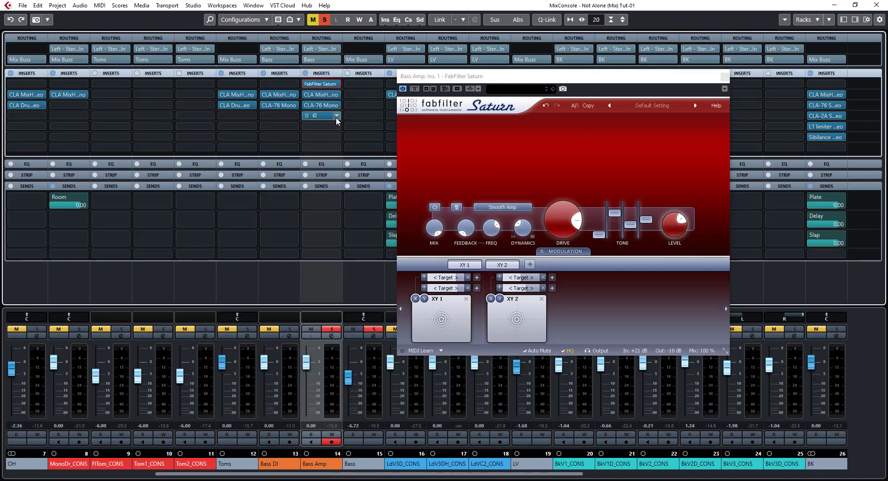
click(336, 116)
click(334, 134)
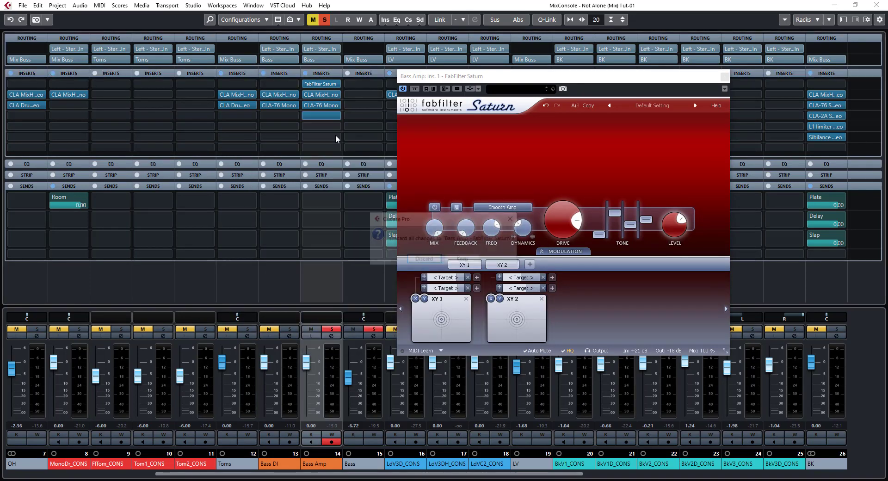
click(424, 260)
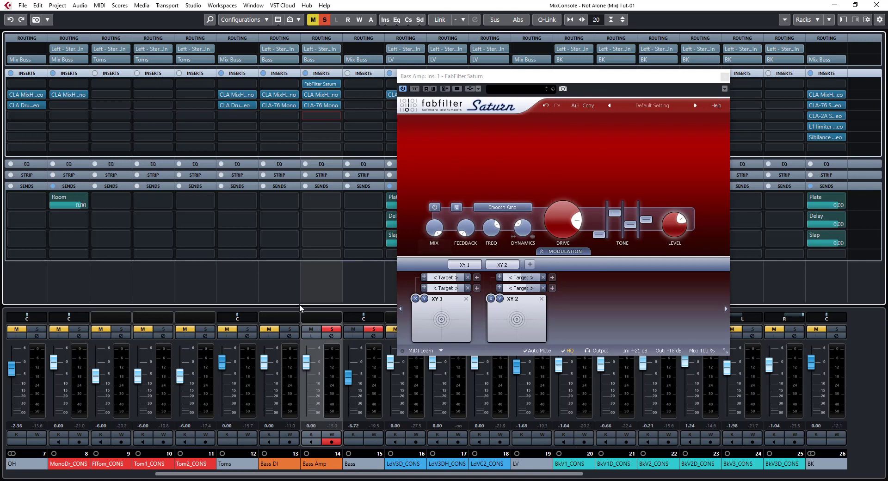
Step: Solo the Bass DI channel alongside Bass Amp and lower the Bass Amp fader to -11.6 dB during playback
click(290, 328)
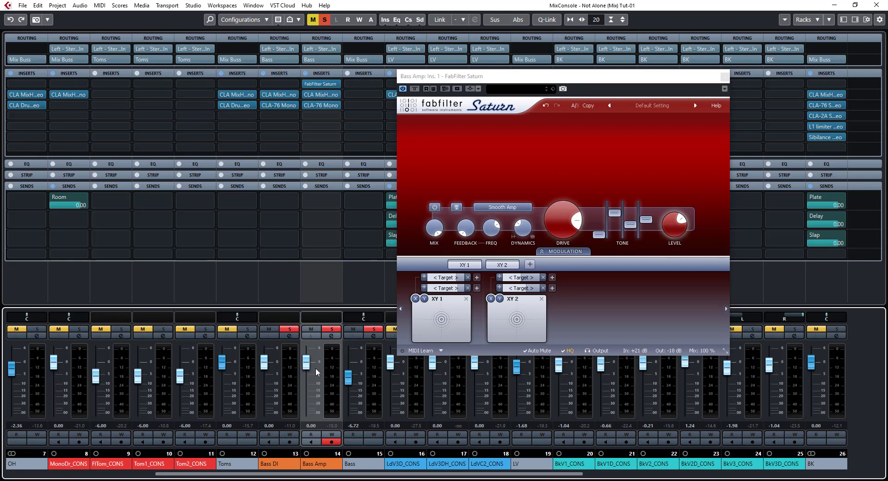
key(space)
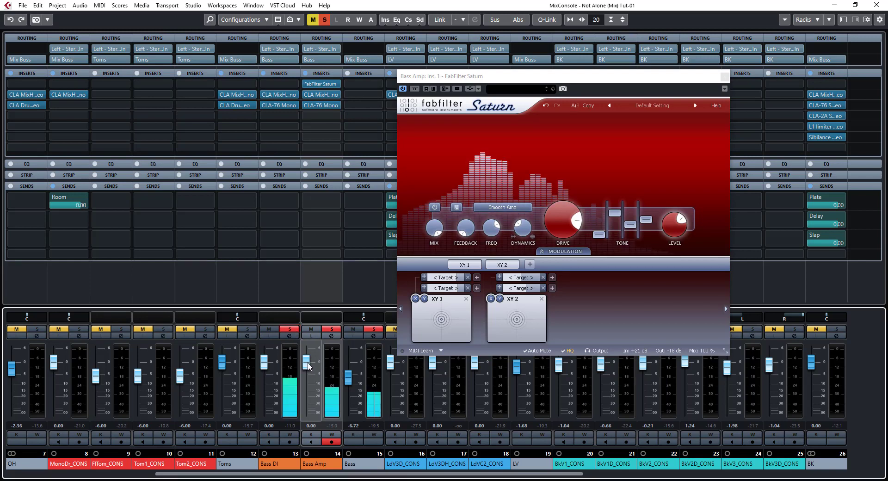
mouse_move(309, 367)
mouse_down()
mouse_move(310, 415)
mouse_move(311, 381)
mouse_up()
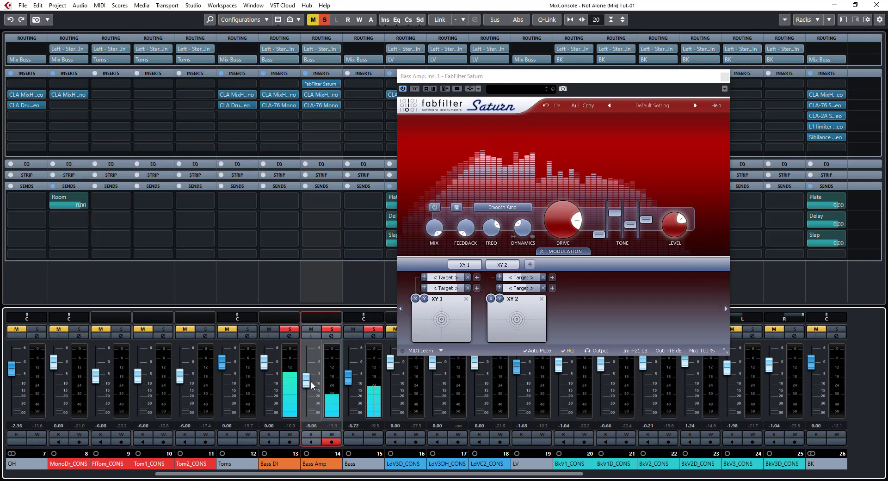
drag(311, 381, 308, 392)
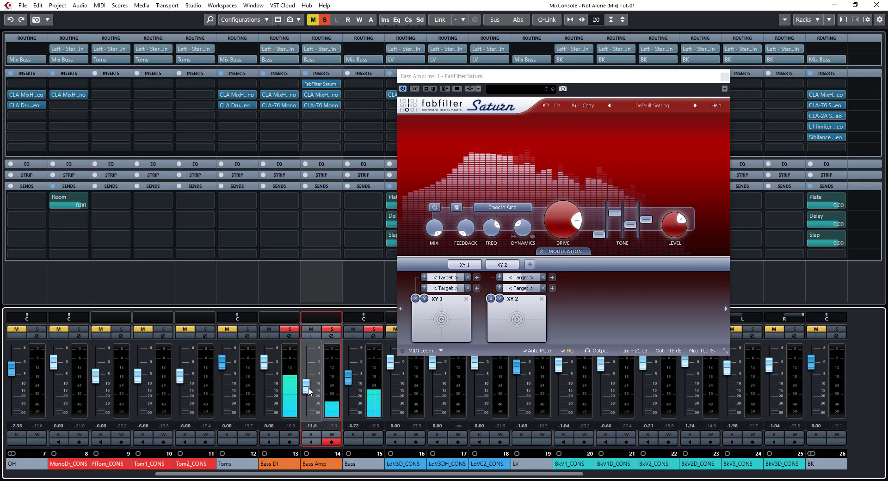
key(space)
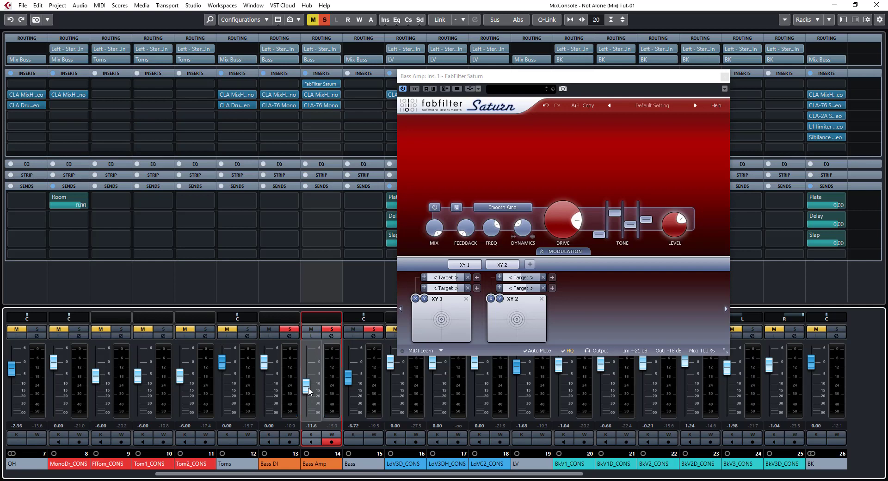
Step: Solo the kick channels KIn_CONS and KOut_CONS in the MixConsole
drag(463, 474, 314, 475)
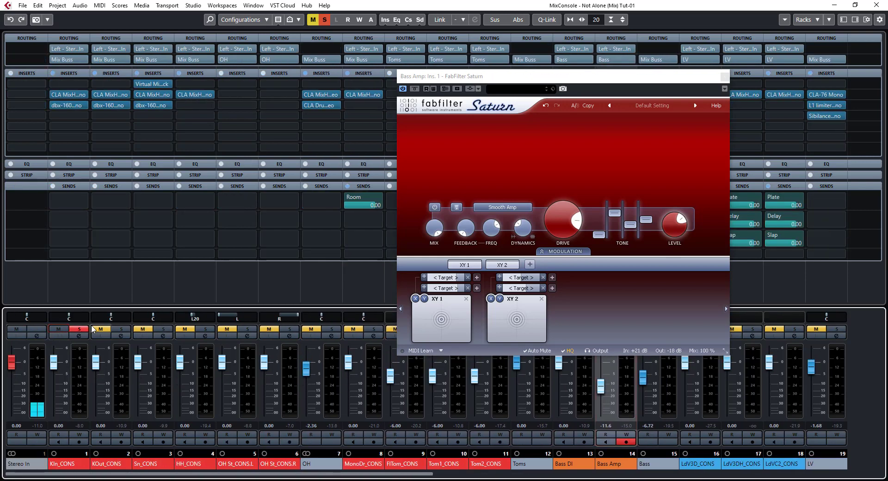
click(122, 329)
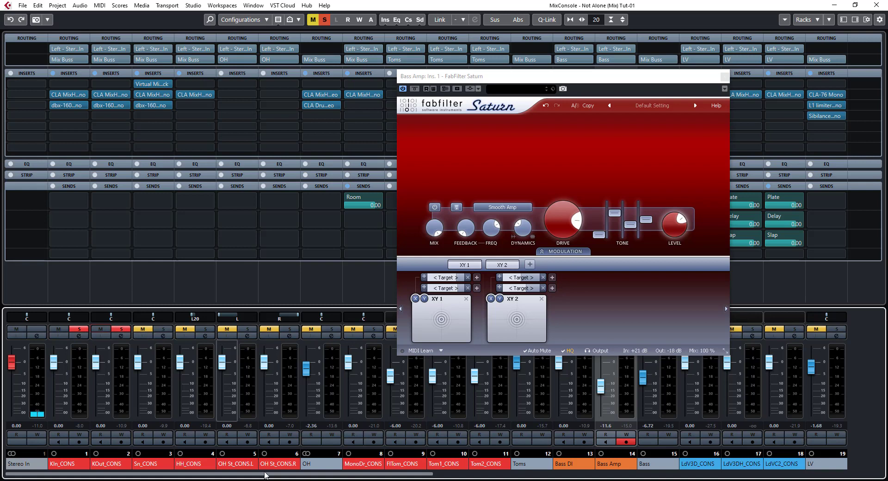
Step: Adjust the Bass Amp fader to -13.5 dB against the Bass DI during playback
drag(266, 476, 284, 475)
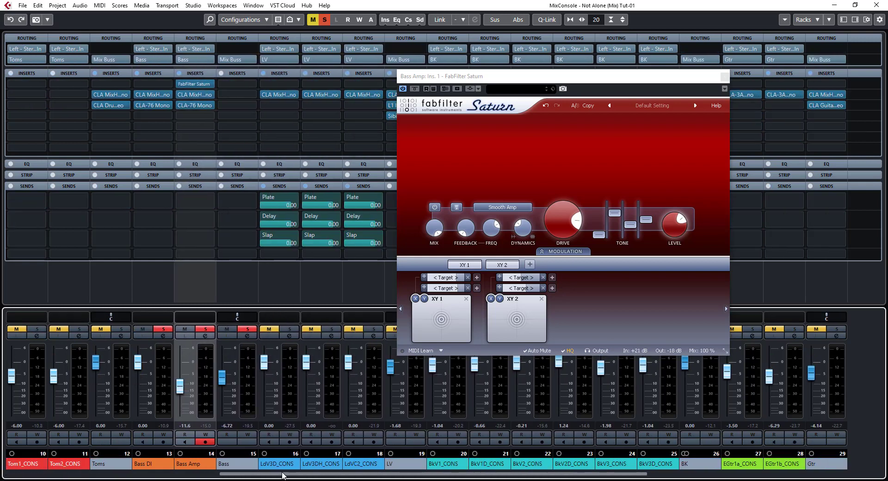
key(space)
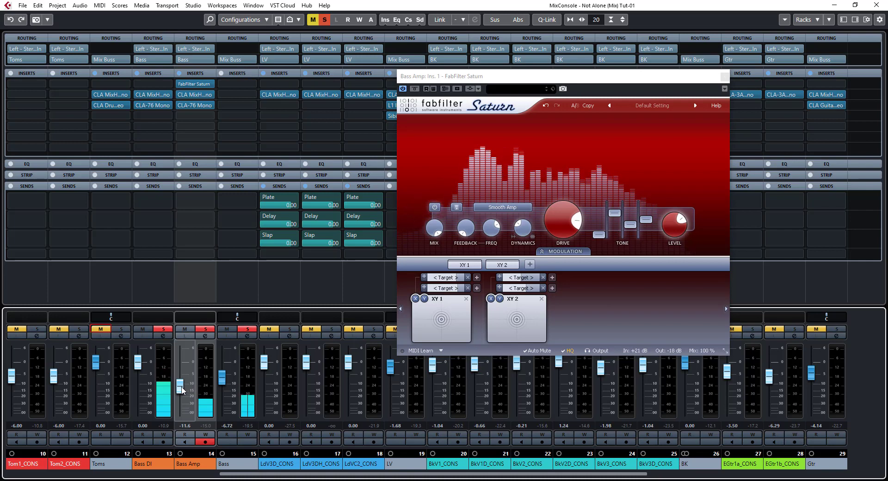
drag(182, 390, 180, 397)
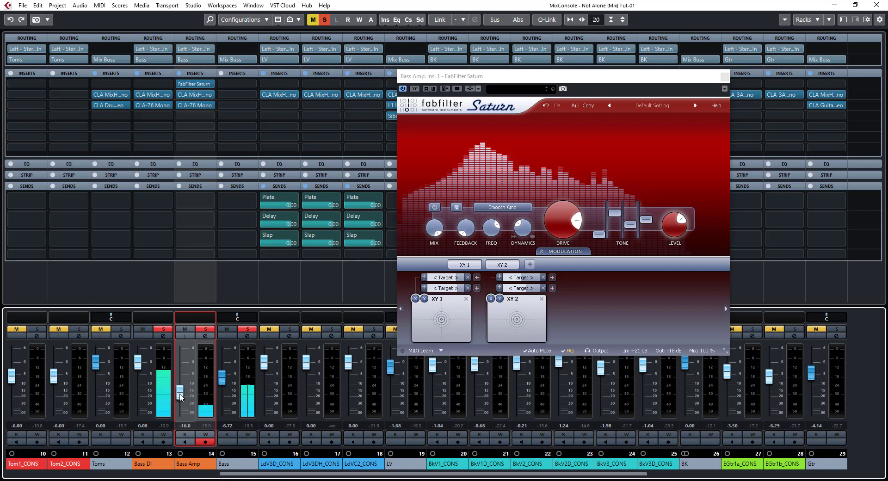
mouse_move(180, 394)
mouse_down()
mouse_move(183, 377)
mouse_move(182, 395)
mouse_up()
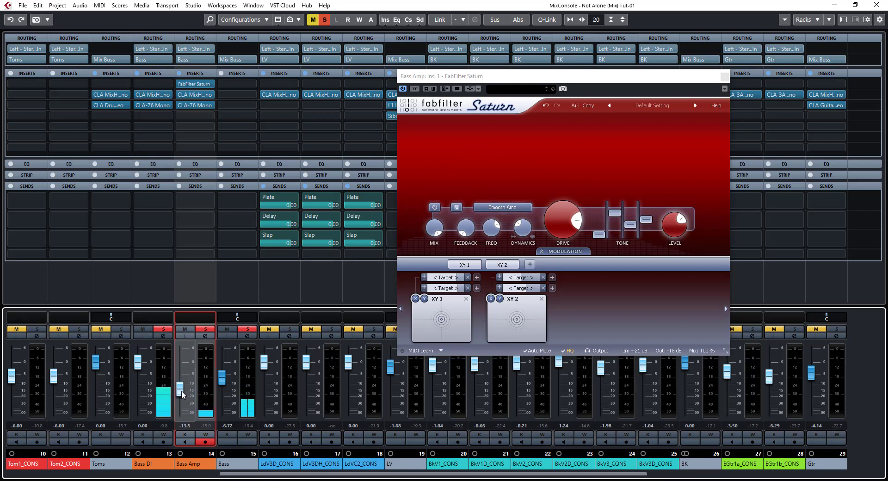
Step: Open the CLA MixHub Mono on the Bass Amp channel and clear all solos except Bass Amp
mouse_move(192, 83)
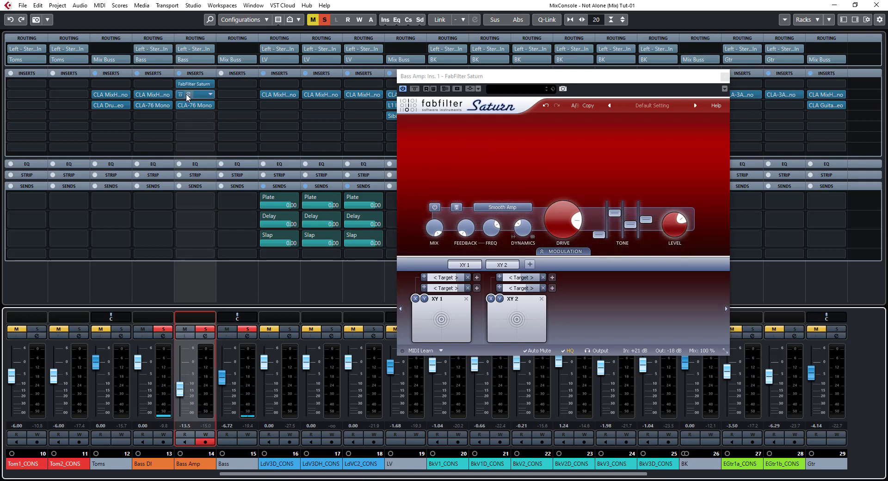
click(187, 95)
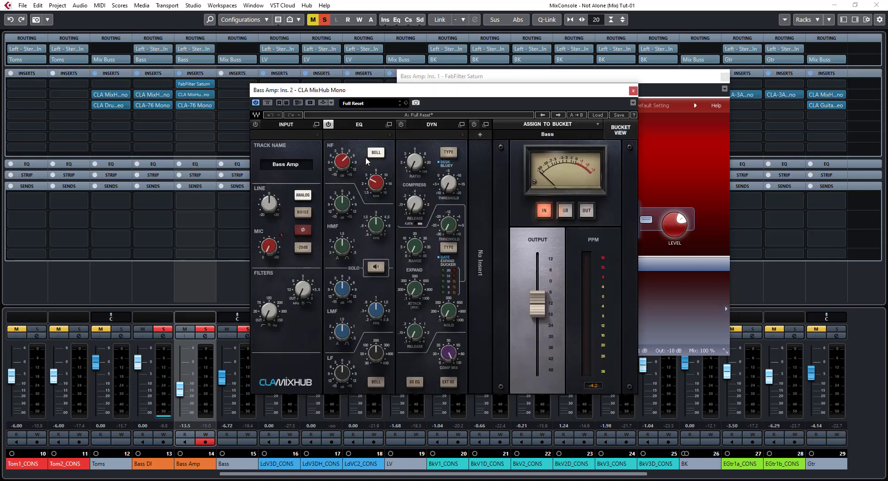
click(375, 182)
click(163, 330)
click(206, 330)
click(324, 21)
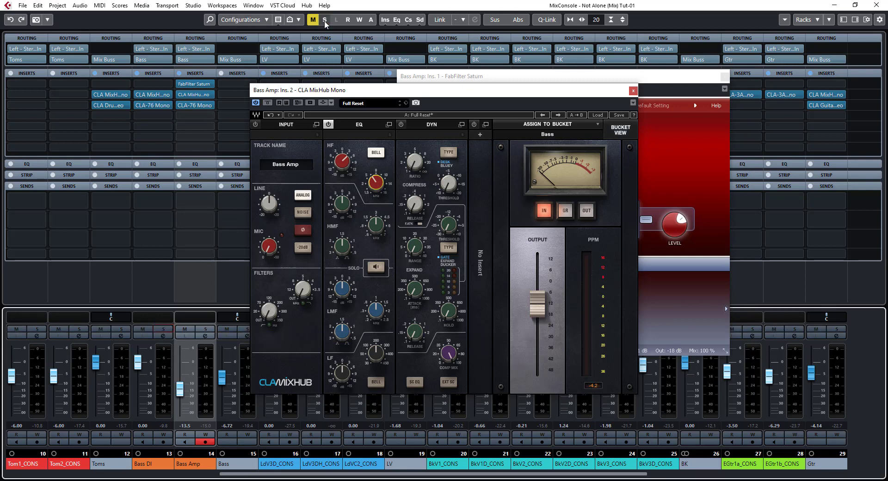
click(205, 329)
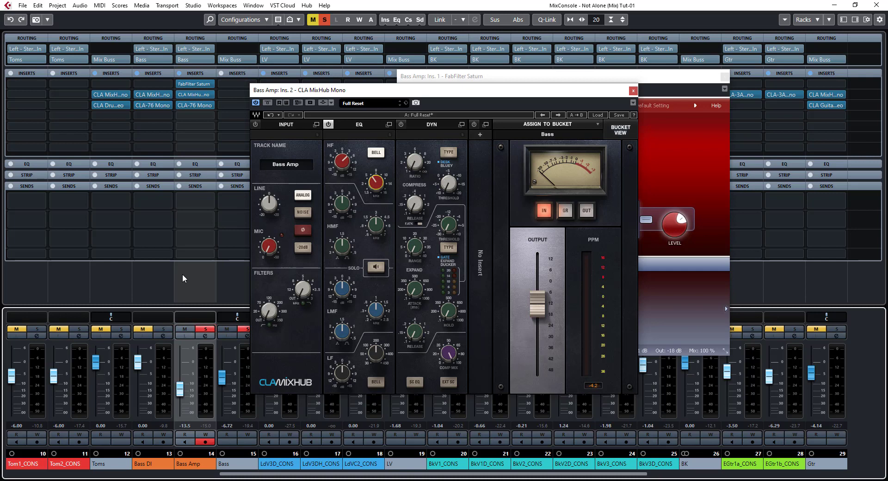
Step: Adjust the HF band's gain and sweep its frequency between about 5.10 and 4.04 kHz in the Bass Amp's MixHub EQ during playback
key(space)
drag(379, 190, 378, 186)
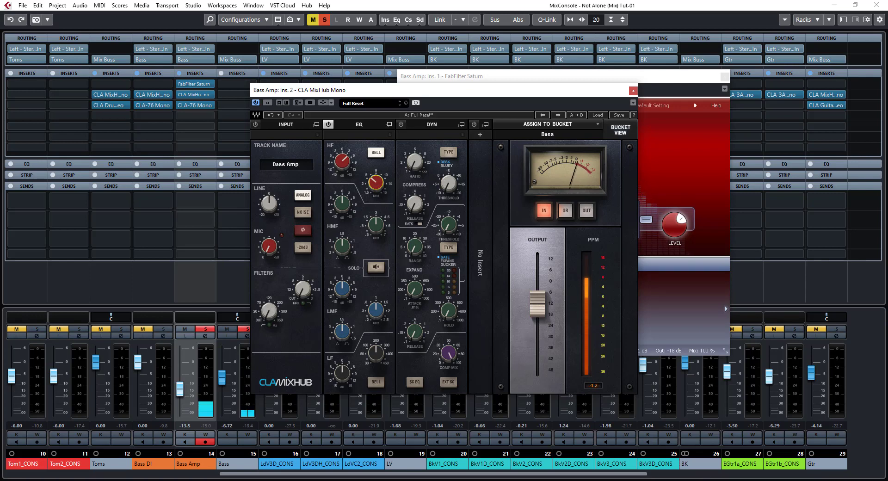
drag(342, 161, 342, 153)
drag(375, 183, 376, 185)
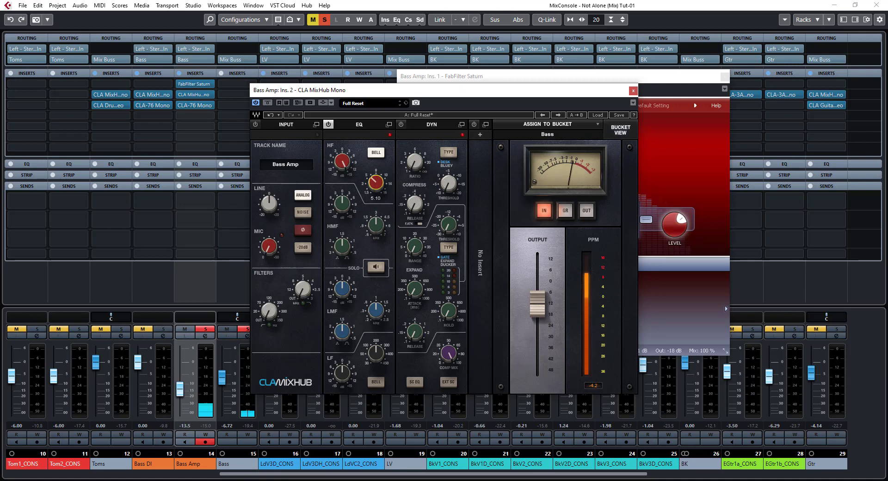
drag(375, 184, 376, 187)
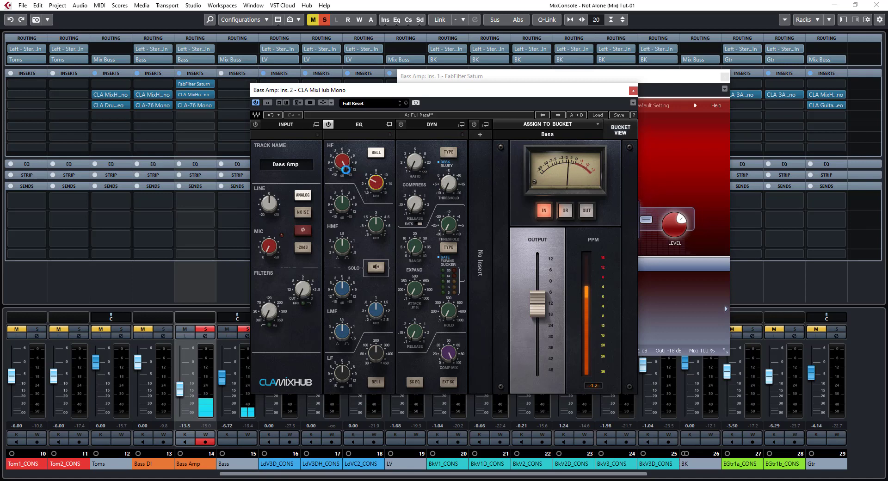
mouse_move(374, 189)
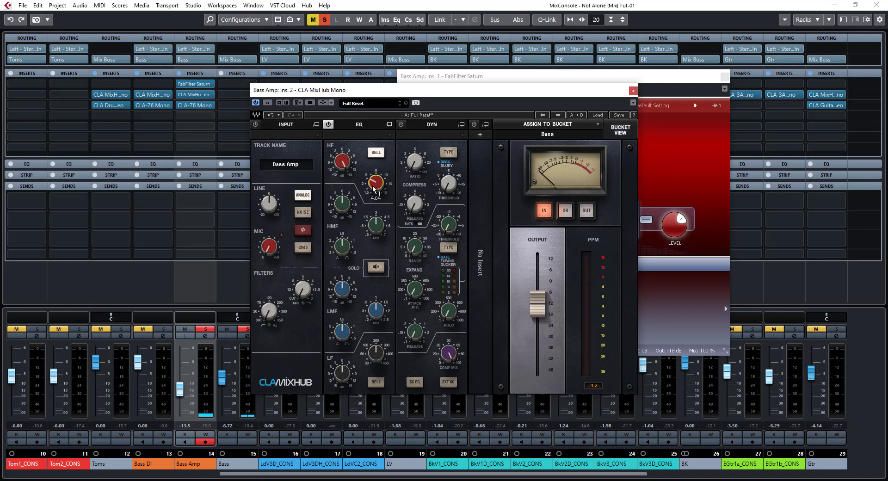
drag(344, 160, 345, 157)
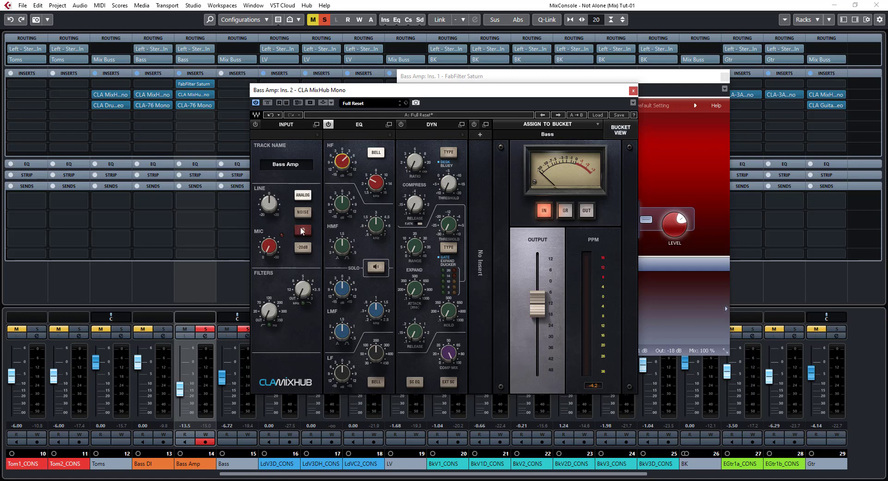
Step: Unsolo and mute the Bass Amp channel, and close its CLA MixHub and Saturn windows
click(206, 329)
click(185, 329)
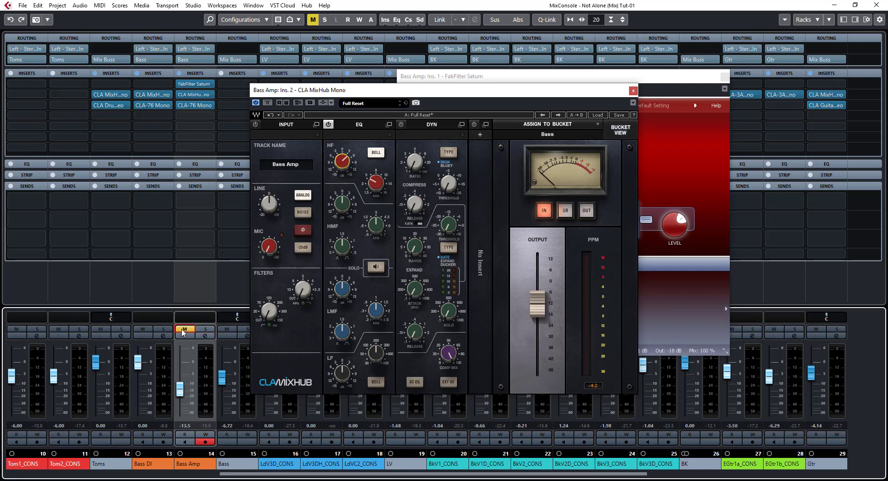
click(633, 91)
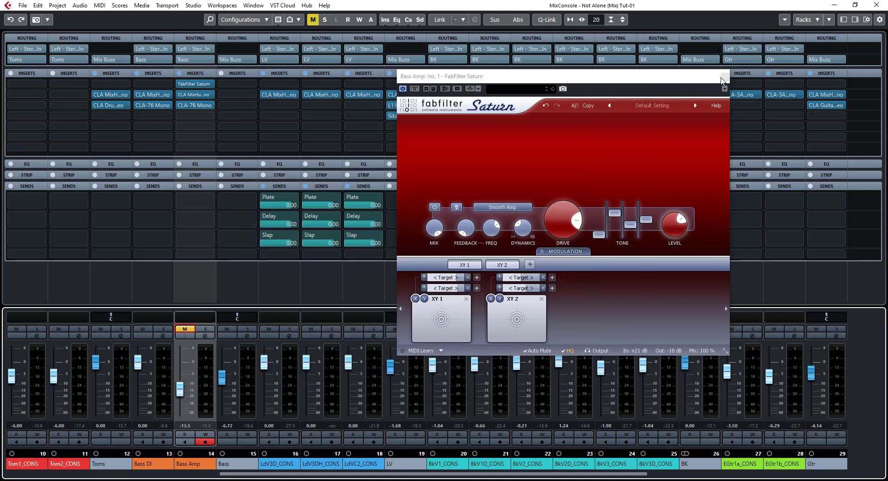
click(724, 76)
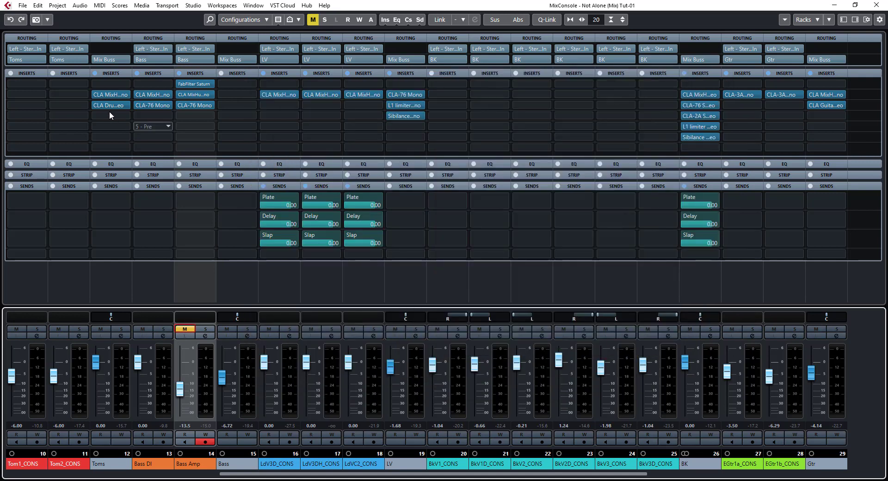
Step: Insert RBass Mono in the Bass DI channel's fourth insert slot, replacing the RBass Stereo version loaded first
click(167, 117)
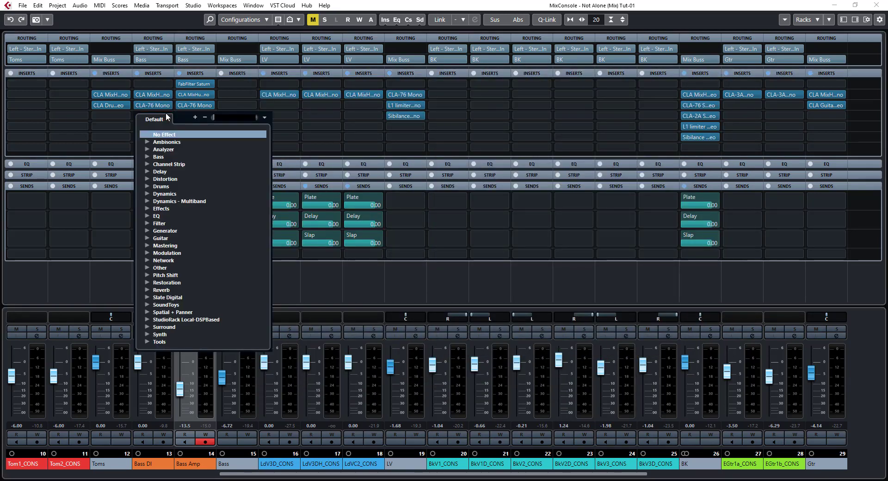
click(147, 157)
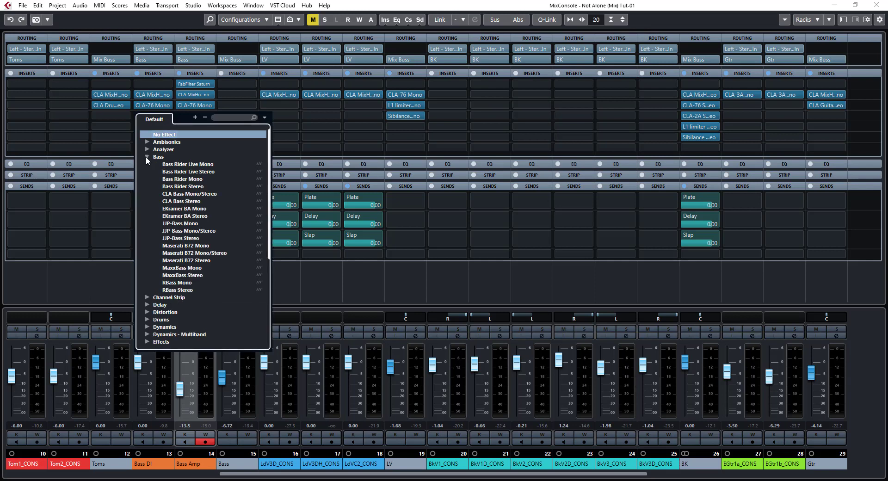
click(182, 290)
click(166, 116)
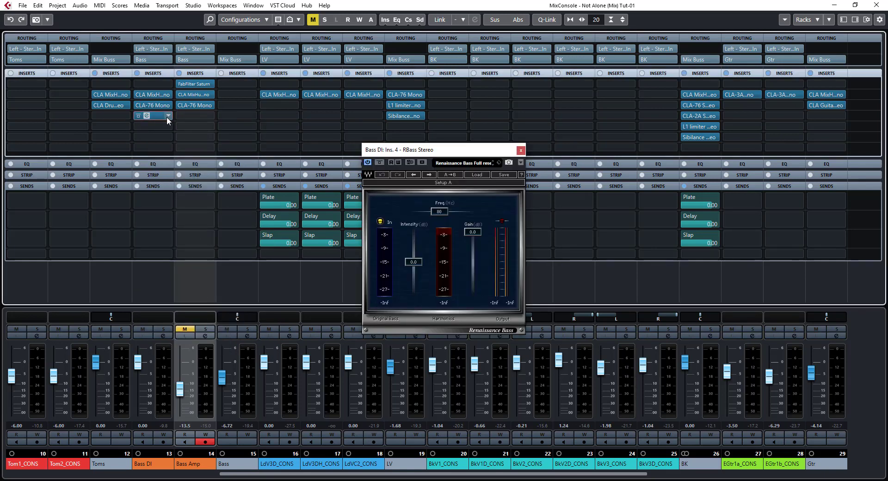
click(181, 282)
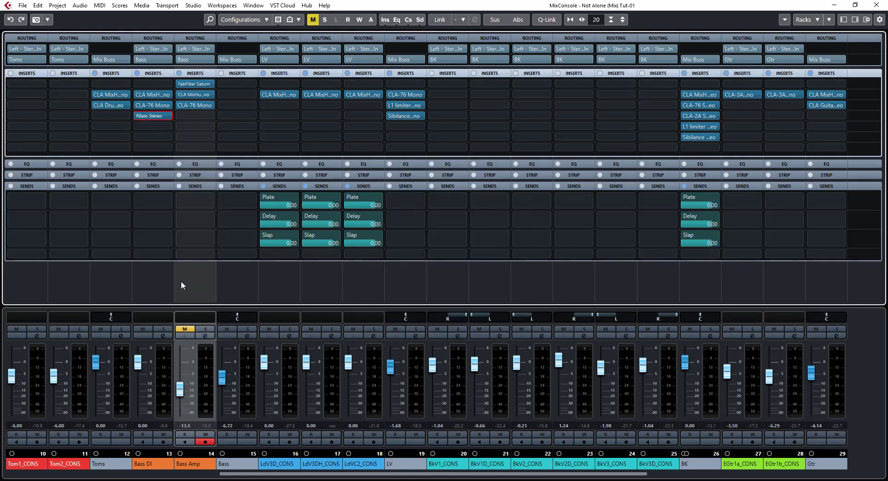
Step: Insert MaxxBass Mono in the Bass DI's fifth insert slot and arrange its window beside the RBass window
click(157, 126)
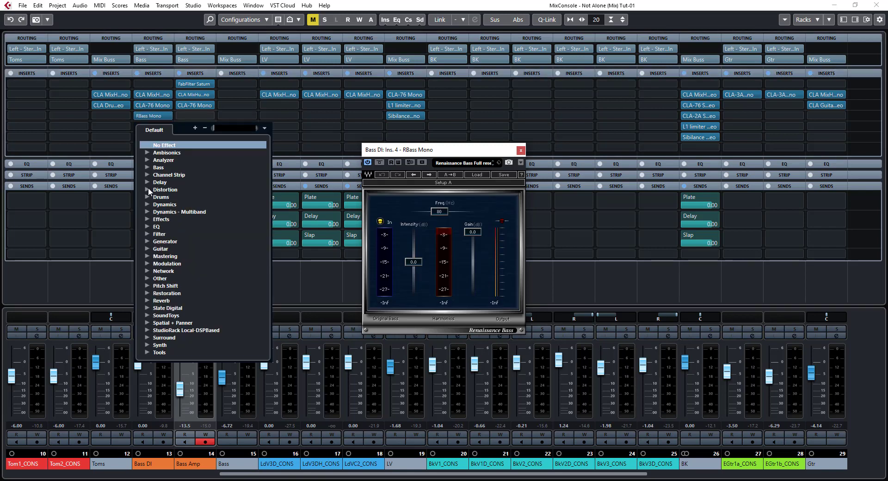
click(148, 168)
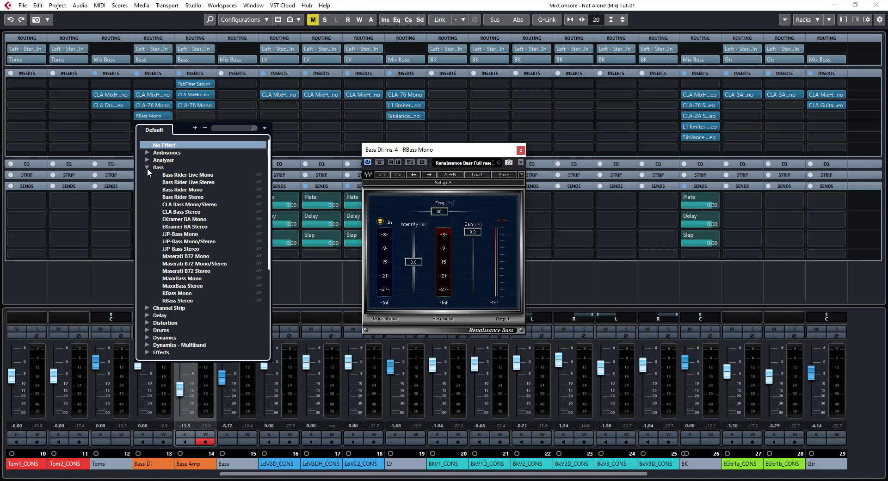
click(187, 279)
drag(384, 169, 612, 160)
drag(467, 155, 417, 152)
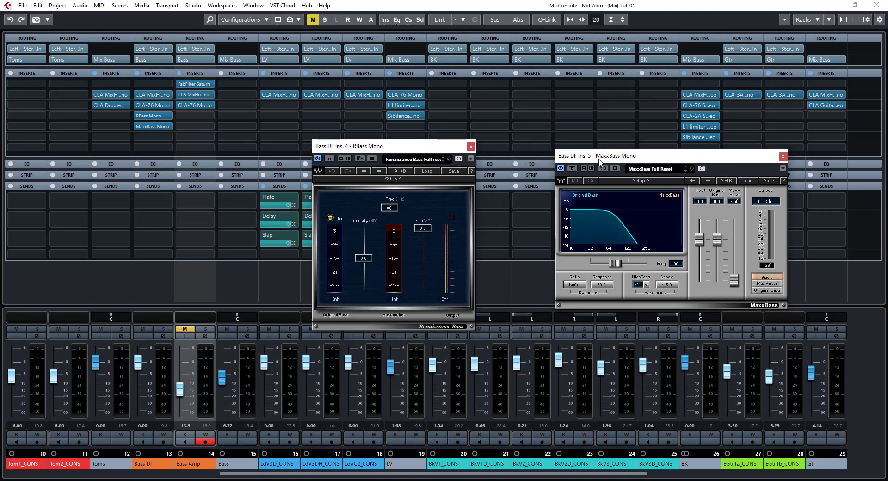
drag(578, 156, 513, 142)
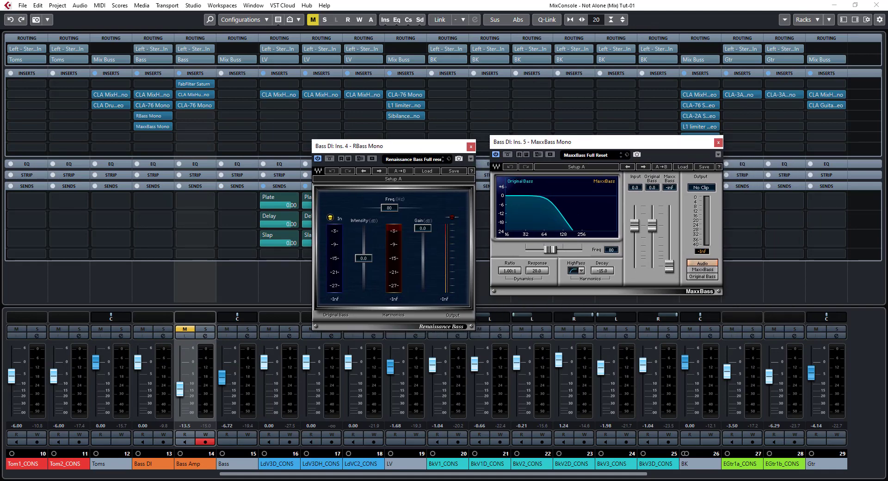
Step: Switch to the browser to check the low end of the Echo and Google Home frequency response graph, and return to Cubase
key(alt+Tab)
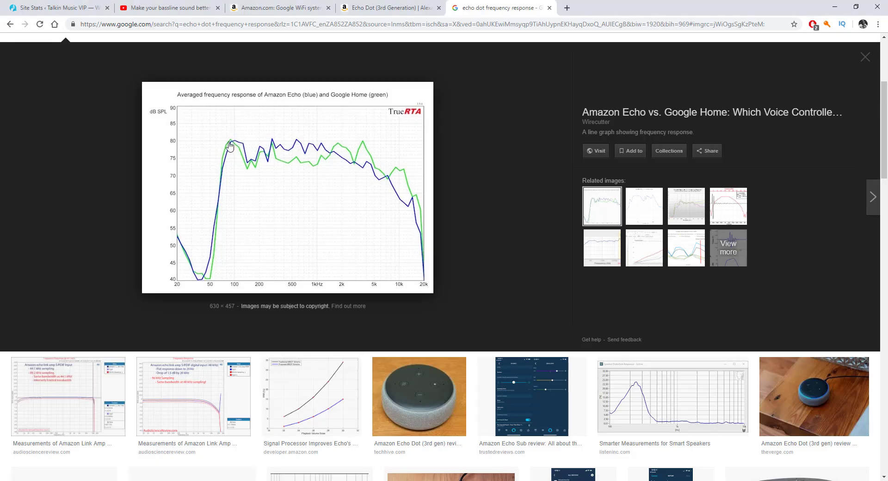
key(alt+Tab)
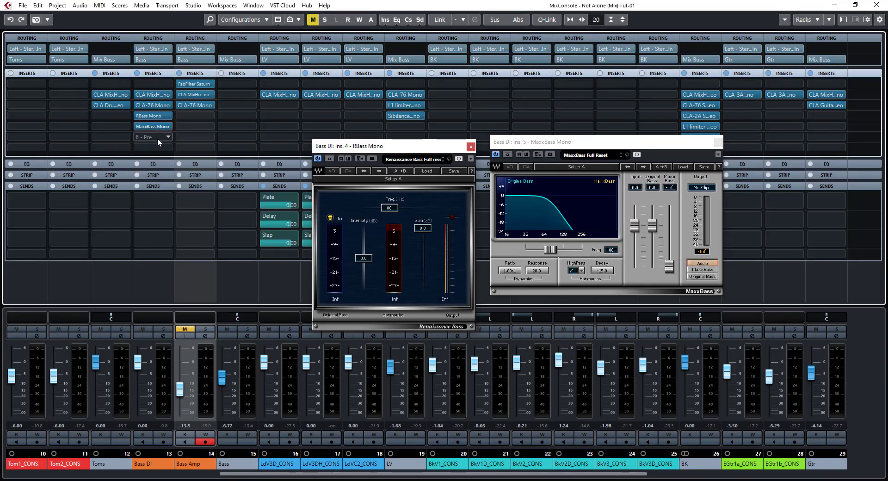
Step: Bypass MaxxBass Mono and RBass Mono on the Bass DI channel and close both plug-in windows
click(138, 125)
click(138, 115)
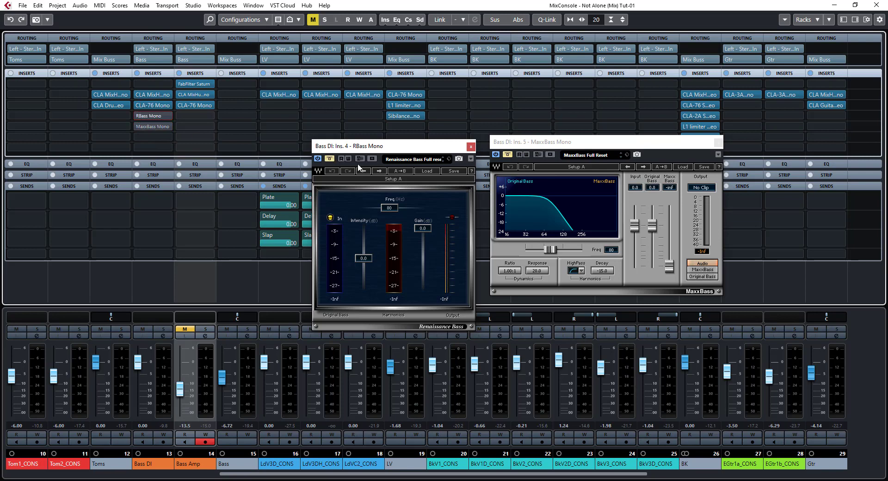
click(471, 147)
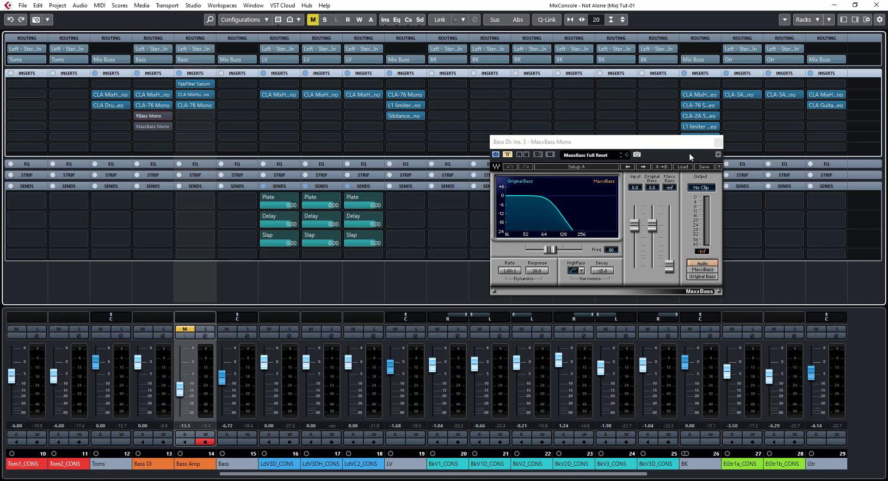
click(719, 142)
Step: Insert the F6-RTA Mono equalizer in the Bass DI channel's sixth insert slot
mouse_move(162, 122)
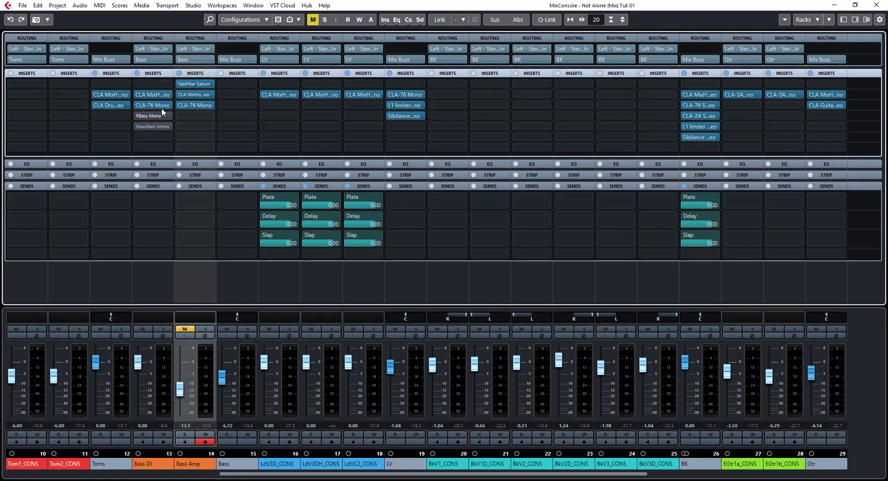
click(159, 135)
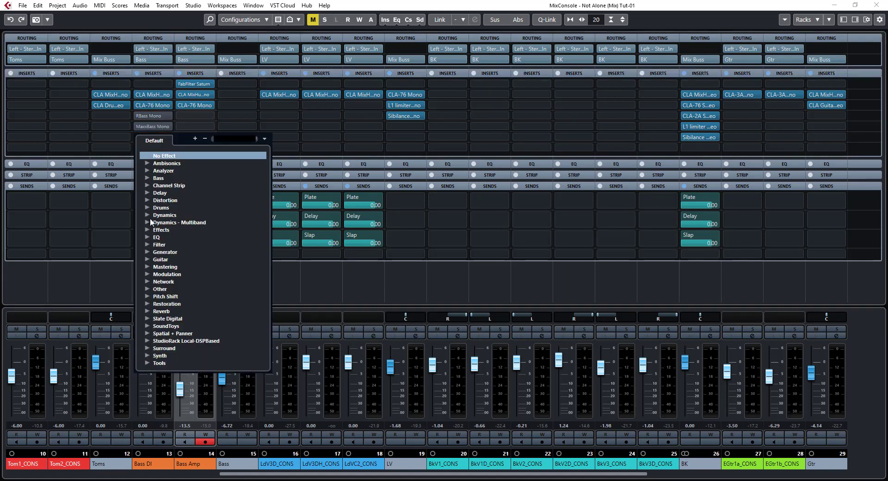
click(147, 237)
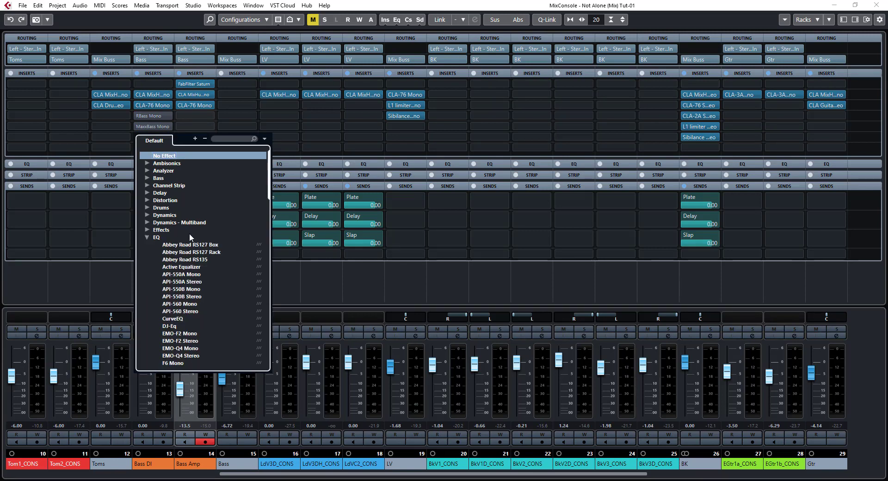
scroll(189, 234, down, 10)
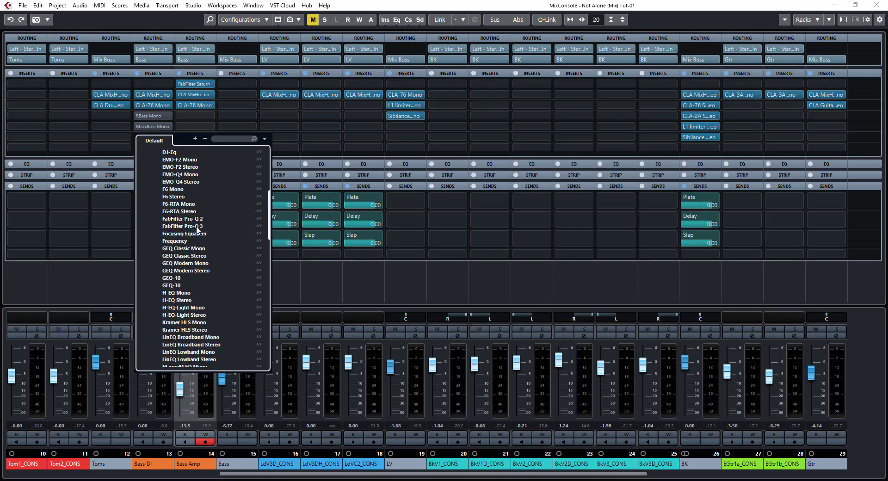
click(179, 204)
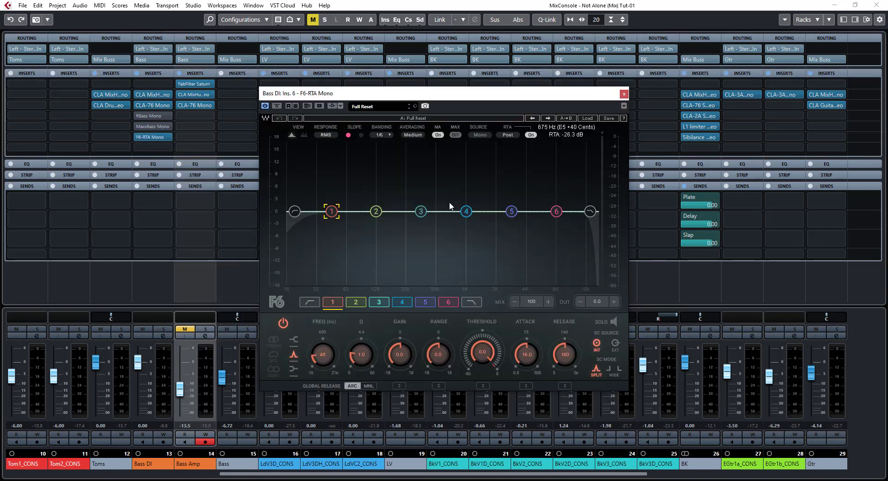
Step: Solo the Bass DI channel and play it back to examine its spectrum in the F6-RTA analyzer
click(162, 330)
key(space)
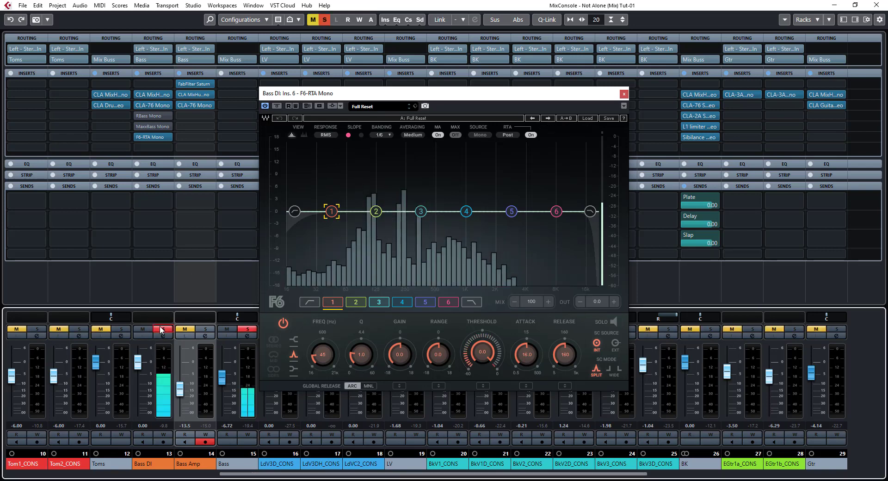
key(space)
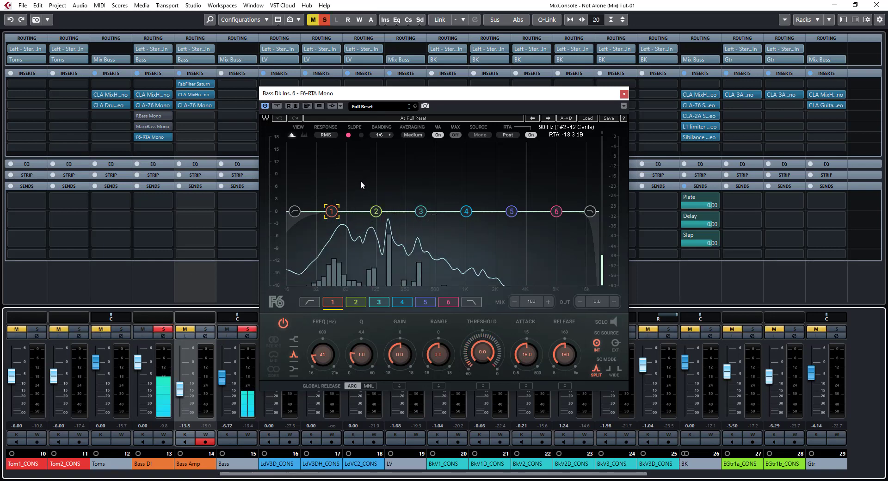
Step: Check the Bass DI spectrum during playback and remove the F6-RTA Mono equalizer from the channel's sixth insert slot
key(space)
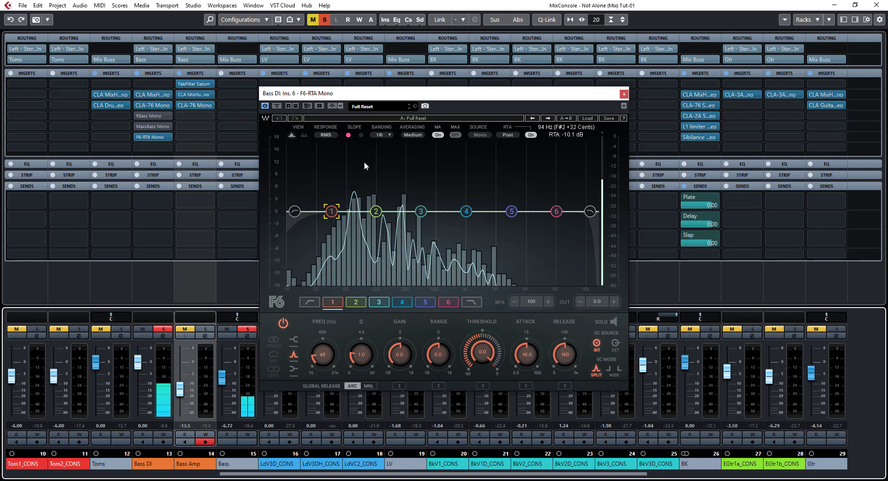
key(space)
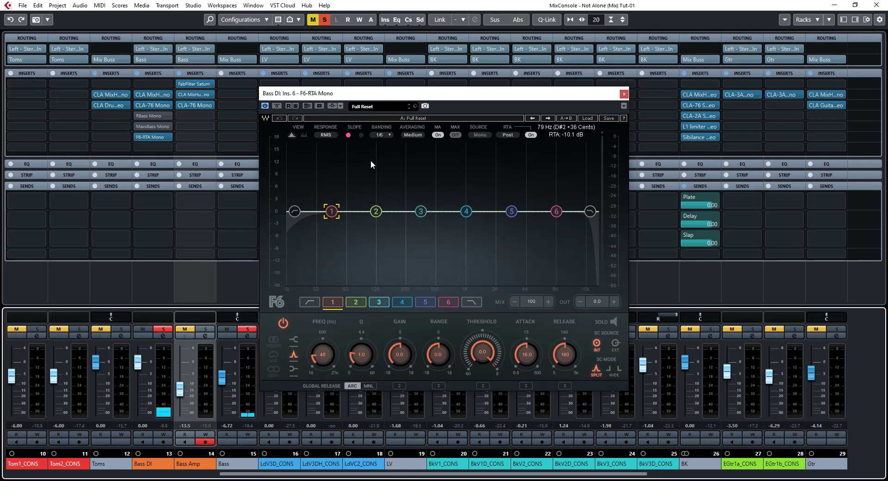
click(152, 137)
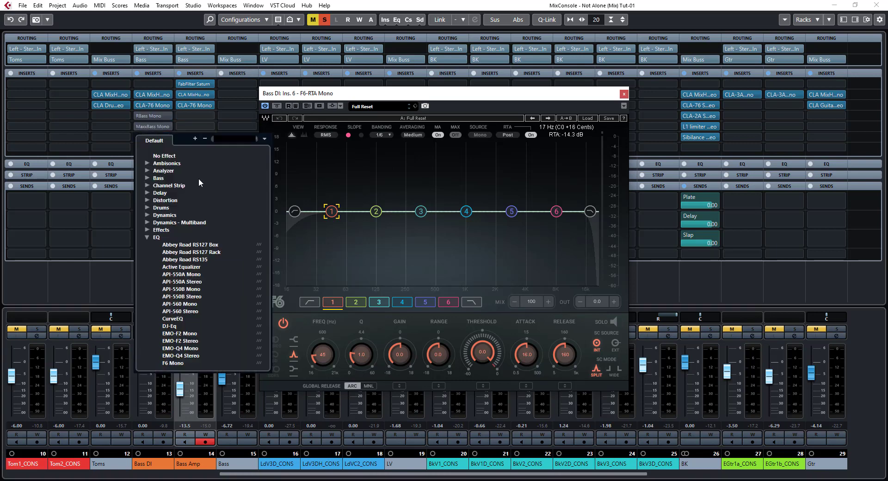
click(169, 156)
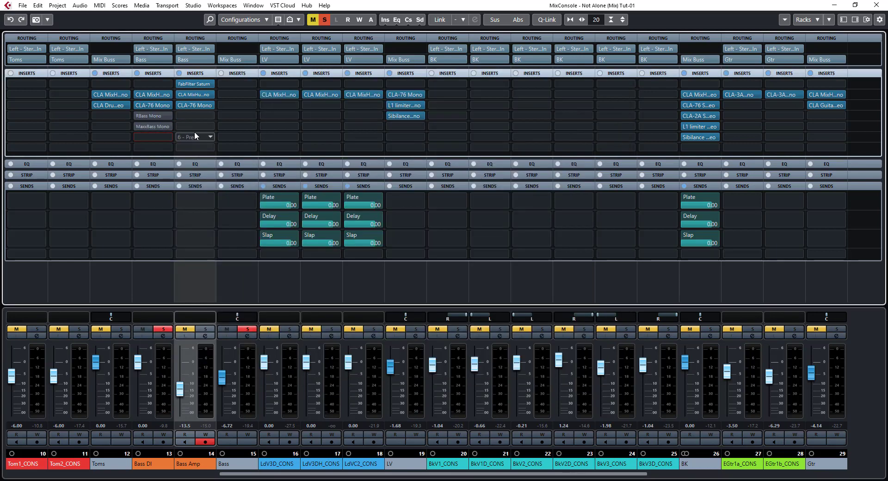
Step: Reactivate RBass Mono on the Bass DI channel during playback and set its frequency to 94 Hz
click(146, 116)
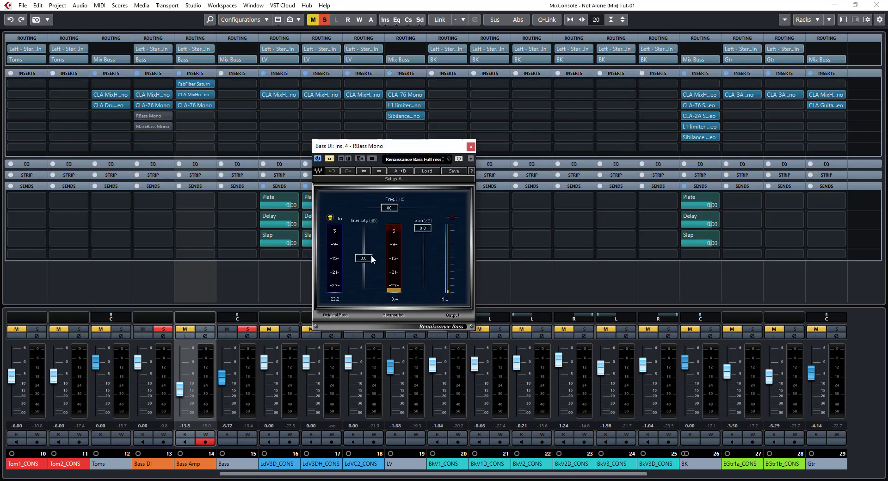
key(space)
click(330, 159)
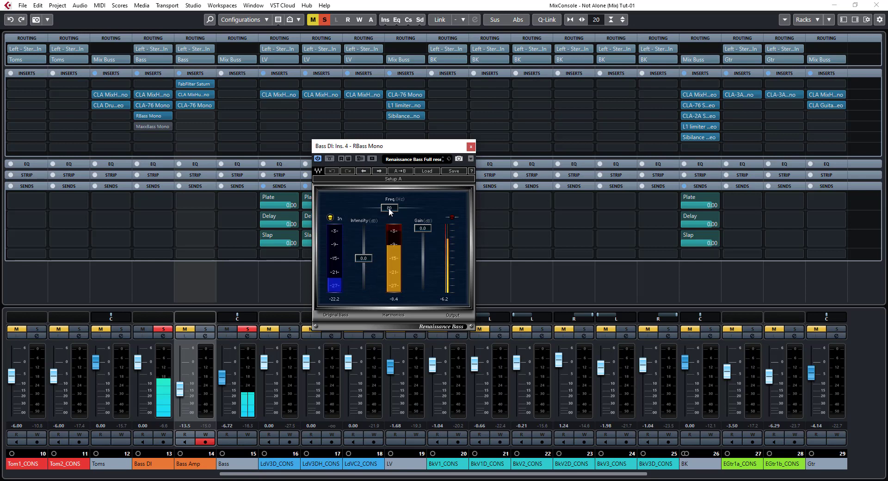
drag(389, 208, 389, 199)
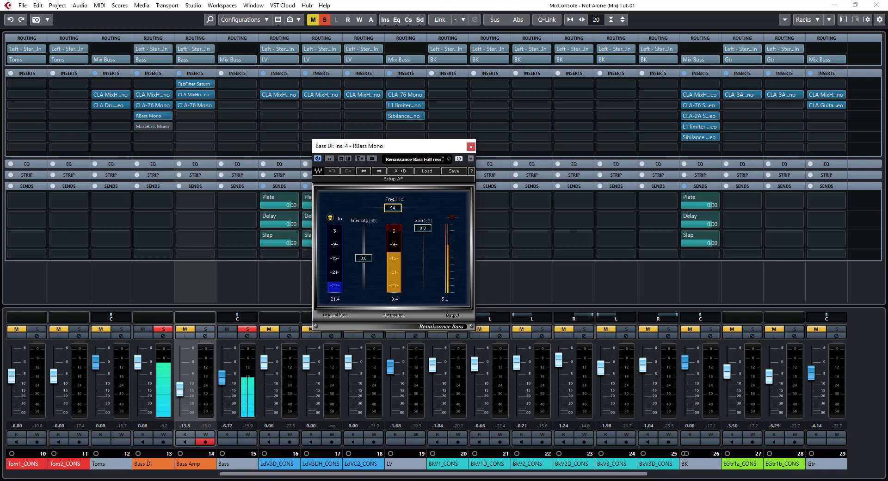
Step: Set the RBass Mono intensity to -4.9 dB, comparing the processed bass with the plug-in bypassed
mouse_move(365, 265)
mouse_down()
mouse_move(365, 295)
mouse_move(364, 282)
mouse_up()
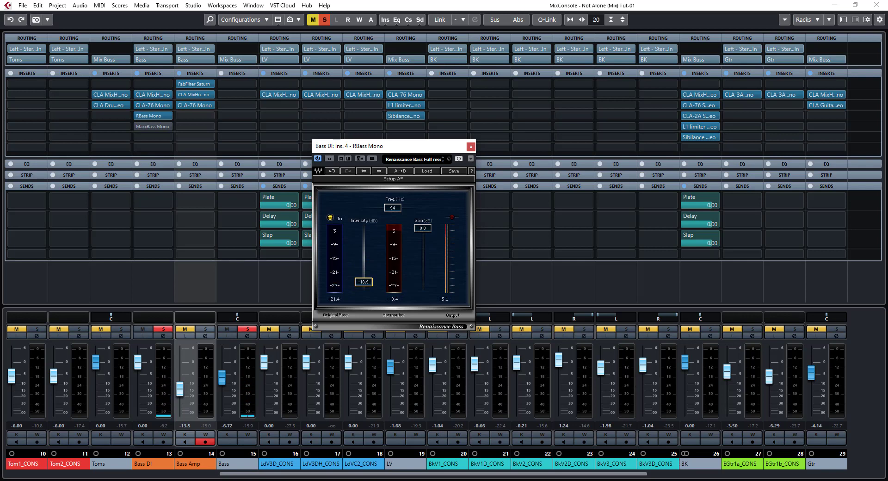
drag(364, 281, 363, 261)
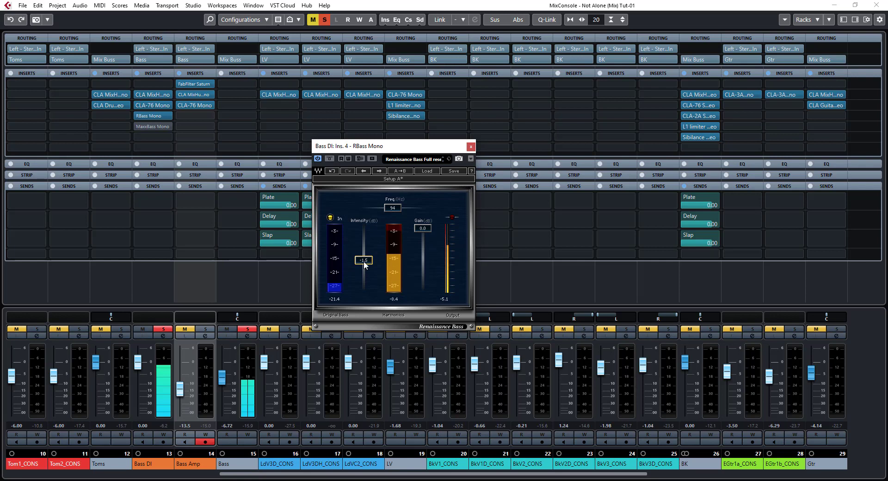
click(328, 160)
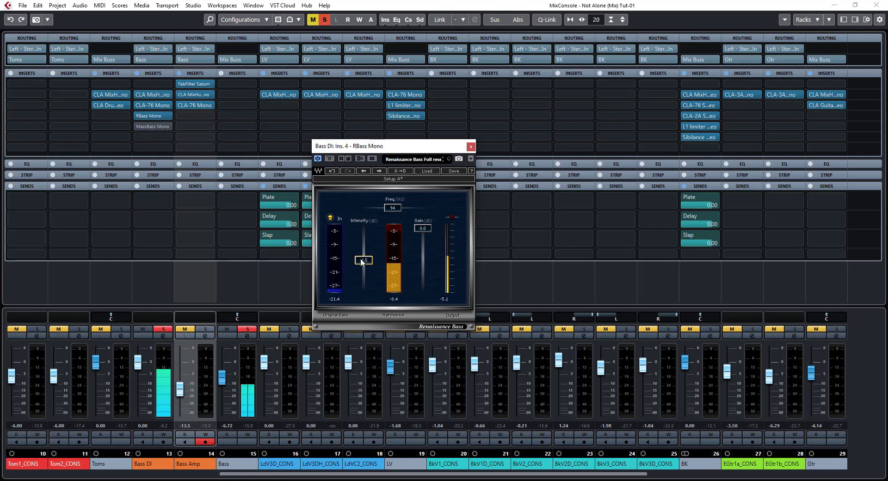
drag(365, 261, 365, 266)
click(330, 159)
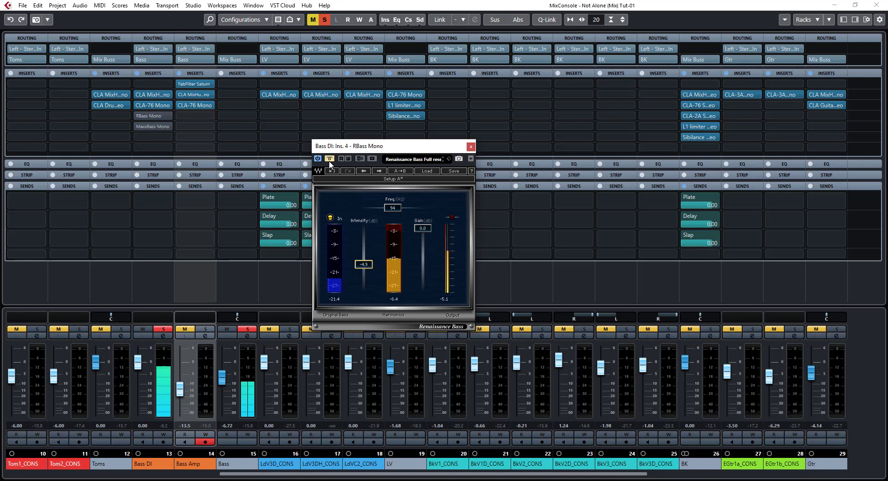
click(330, 159)
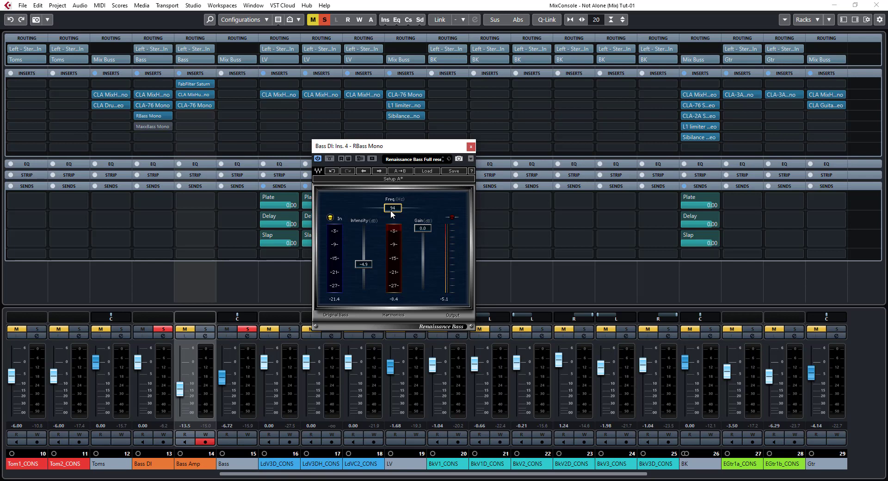
Step: Open MaxxBass Mono on the Bass DI channel, and bypass RBass Mono and close its window
click(145, 124)
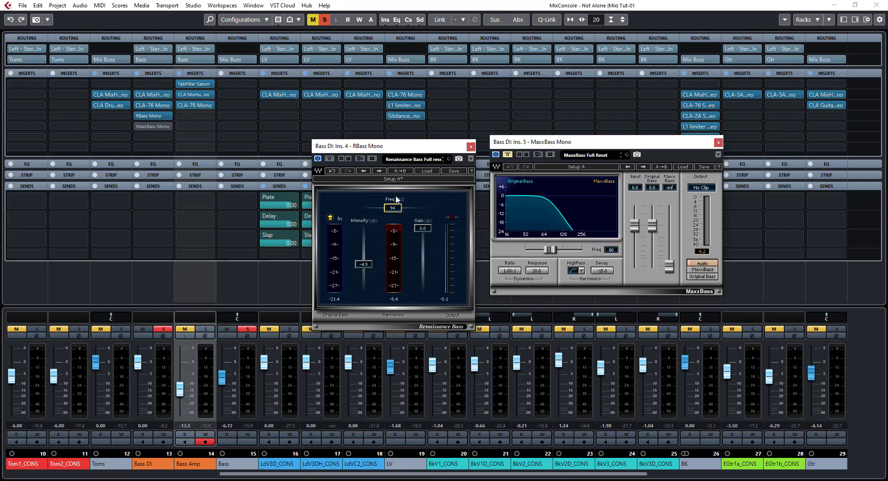
click(329, 159)
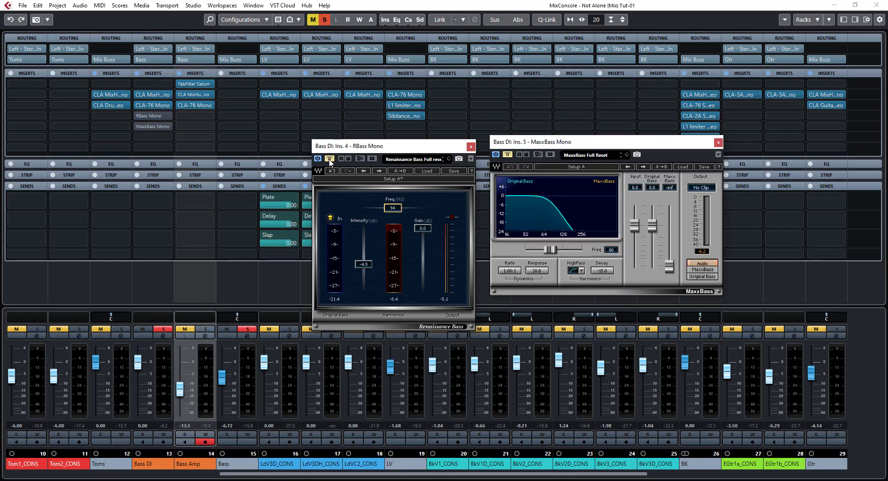
click(471, 146)
Step: Set MaxxBass Mono to a 94 Hz frequency and a MaxxBass level of -2.2, and compare it active and bypassed
drag(555, 253, 559, 254)
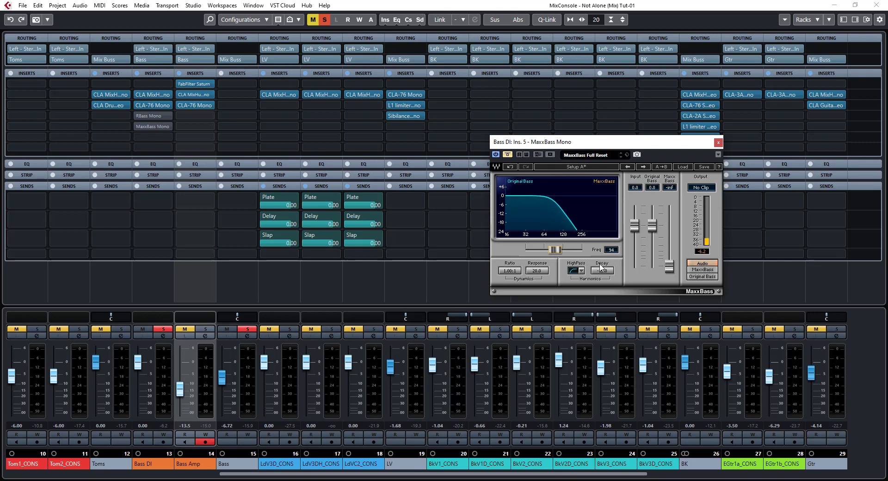
drag(669, 273, 669, 235)
click(508, 154)
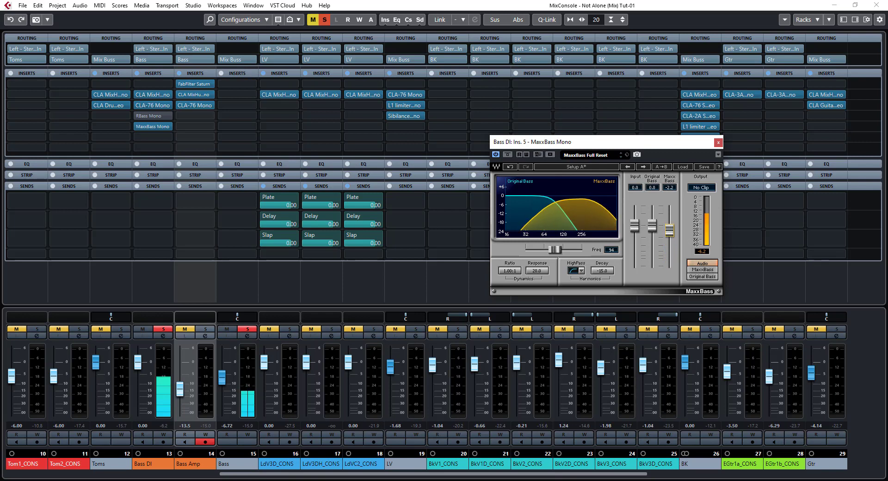
click(508, 155)
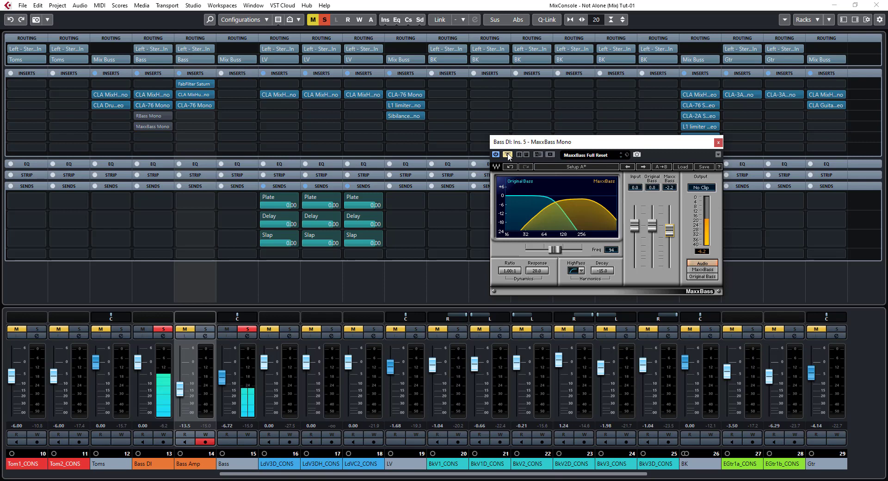
click(508, 155)
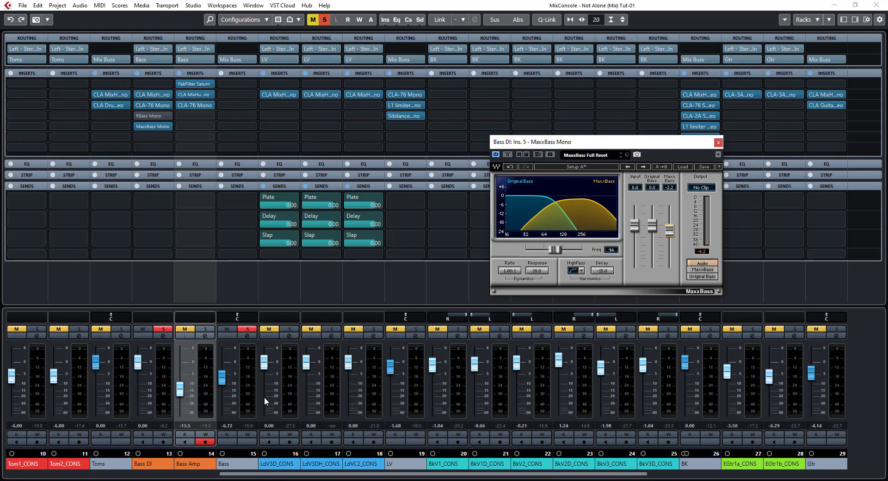
Step: Switch to the browser to view the Echo Dot (3rd Gen) product page on Amazon, and return to Cubase
key(alt+Tab)
click(379, 4)
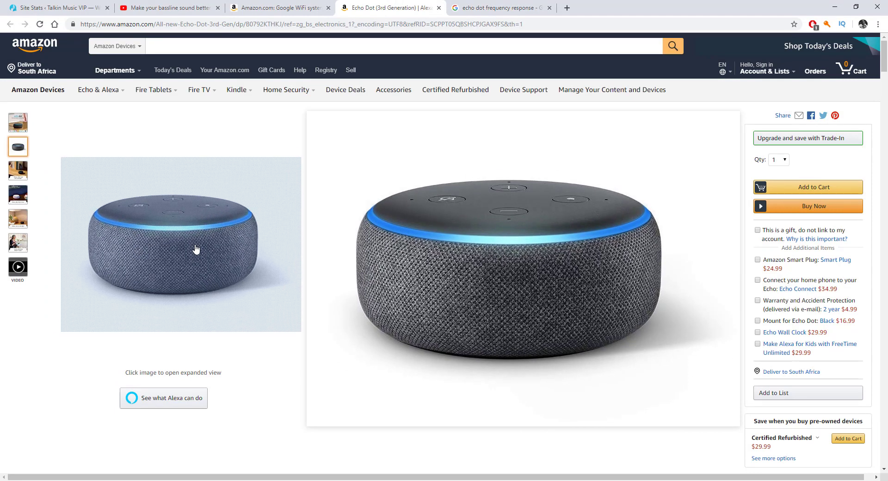
click(260, 480)
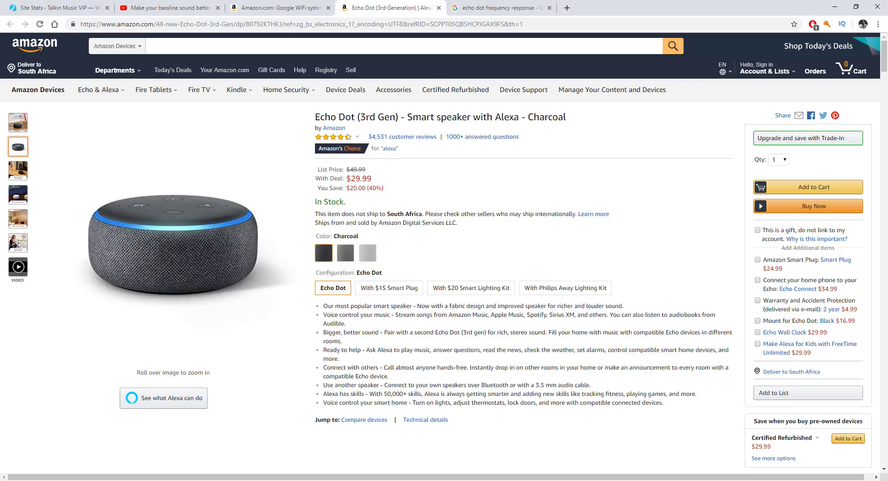
click(308, 458)
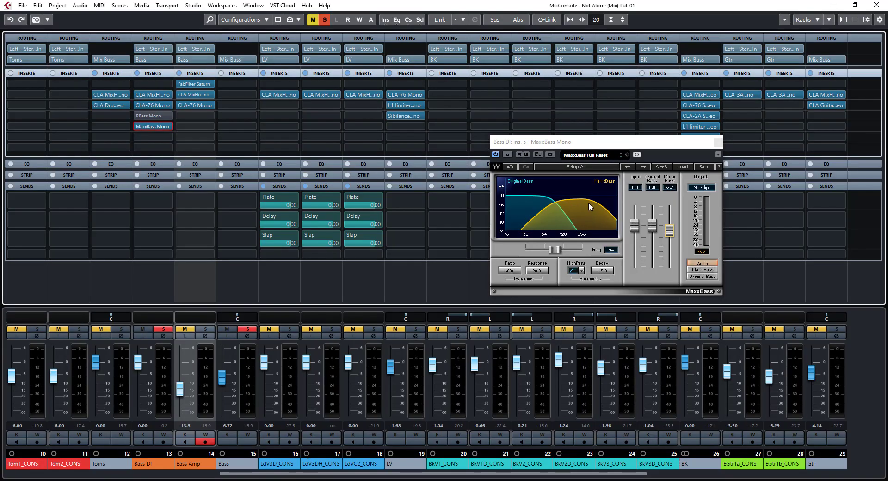
Step: Bypass MaxxBass Mono and close both bass plug-in windows, leaving the Bass DI channel selected
click(719, 142)
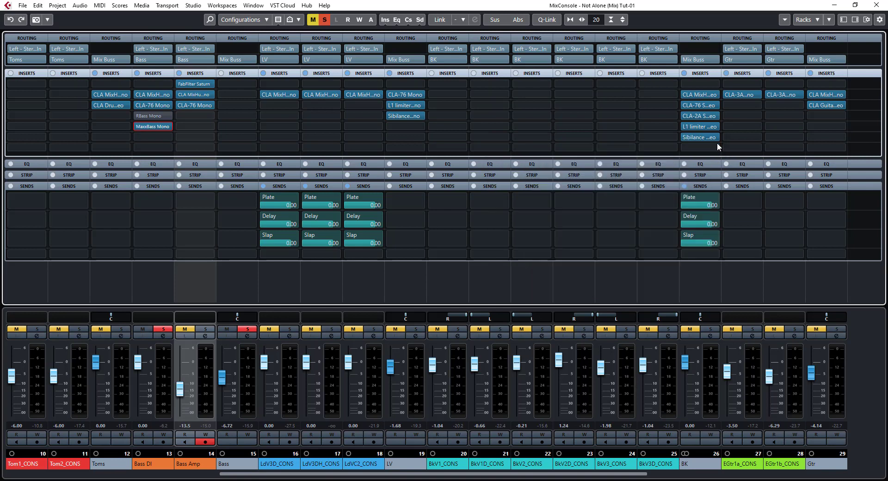
mouse_move(137, 125)
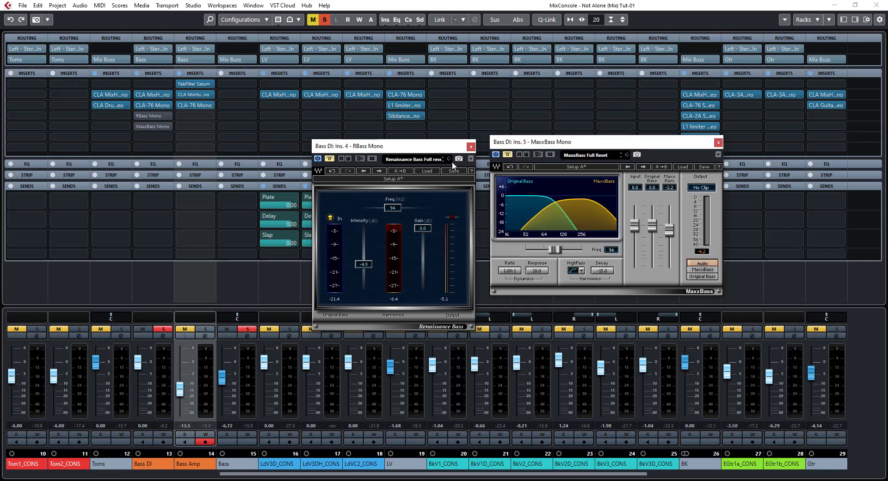
click(471, 146)
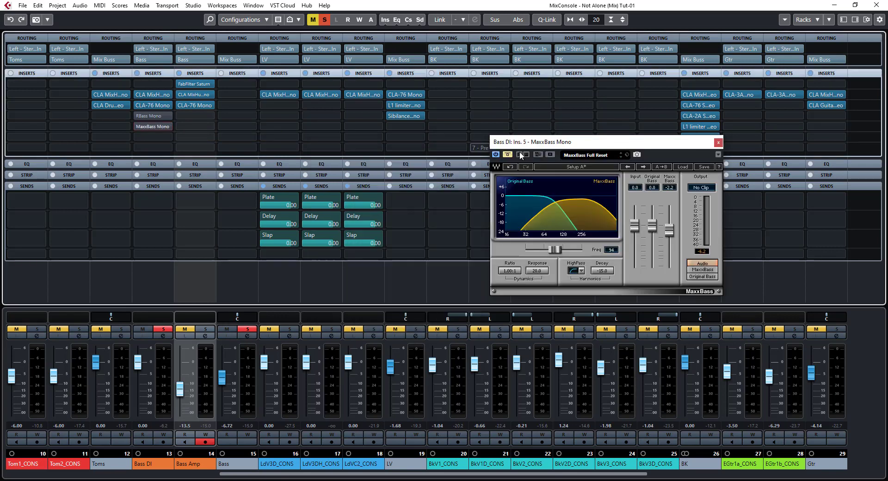
click(719, 144)
click(149, 290)
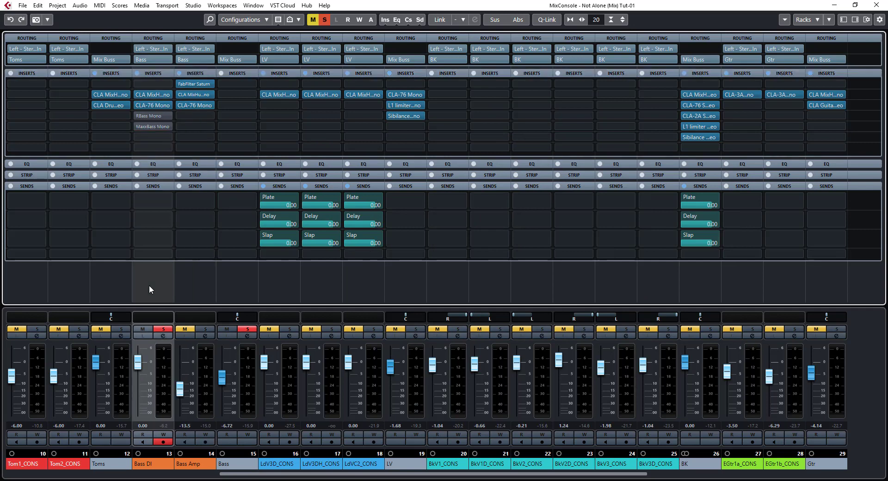